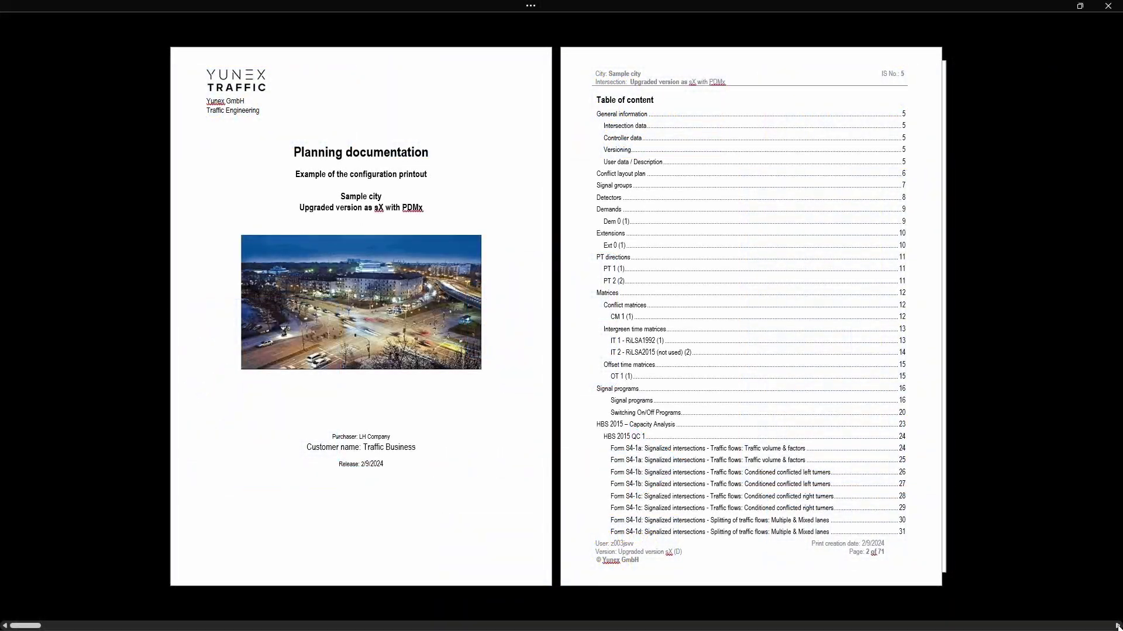
- Page through the documentation in Read Mode, from the table of contents to the final page 71
{"action": "left_click", "coordinate": [1117, 626]}
{"action": "left_click", "coordinate": [1117, 626]}
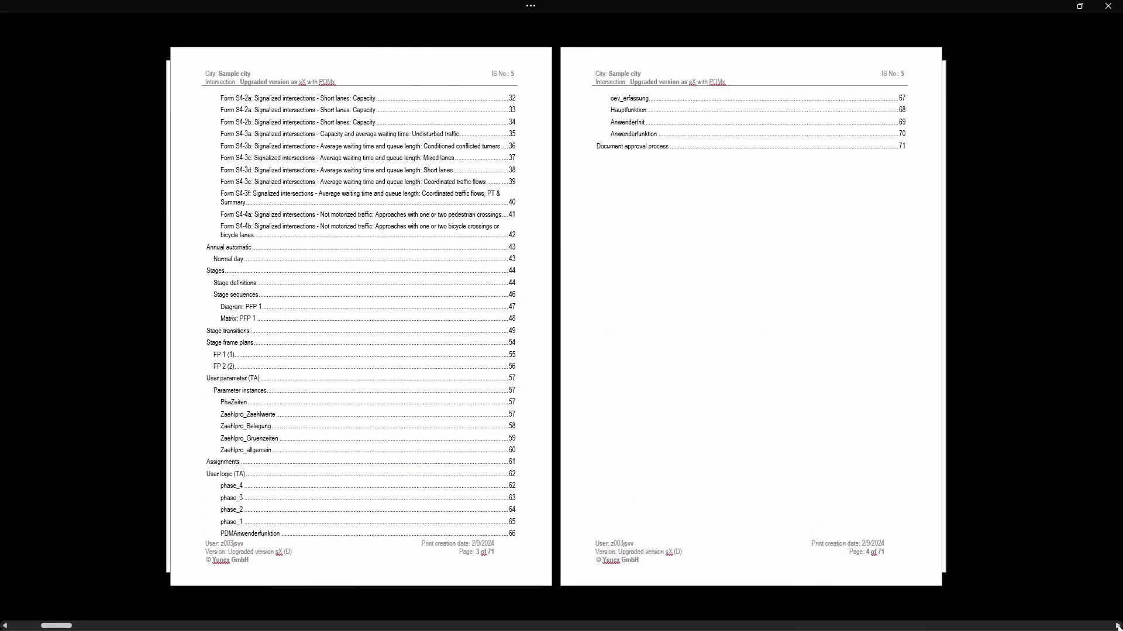
{"action": "left_click", "coordinate": [1117, 626]}
{"action": "left_click", "coordinate": [1117, 626]}
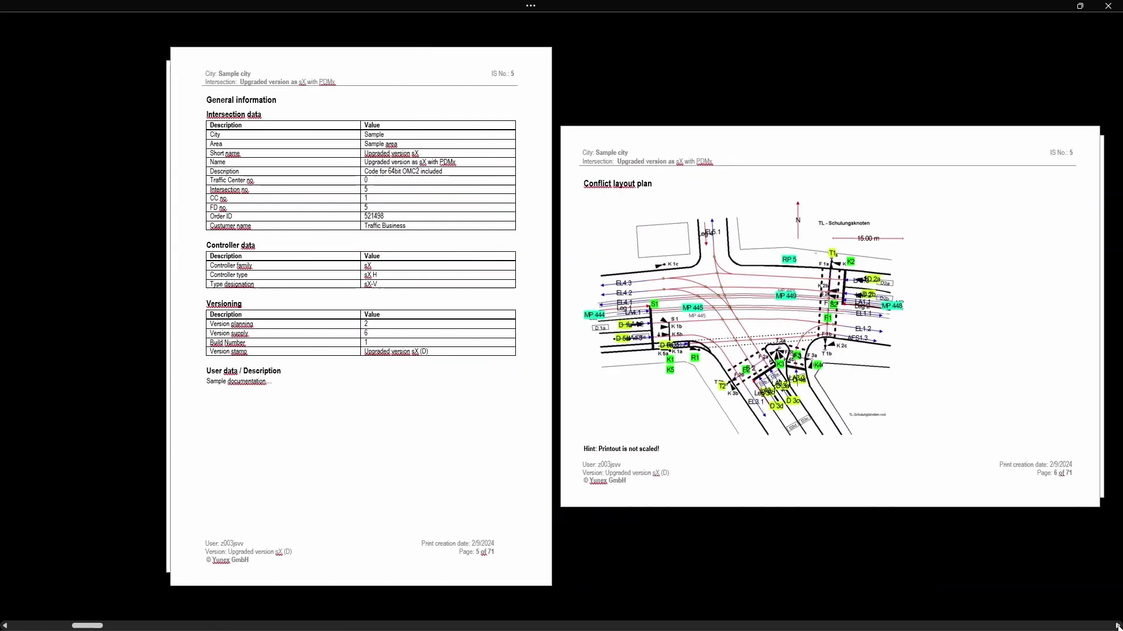
{"action": "left_click", "coordinate": [1117, 625]}
{"action": "left_click", "coordinate": [1117, 625]}
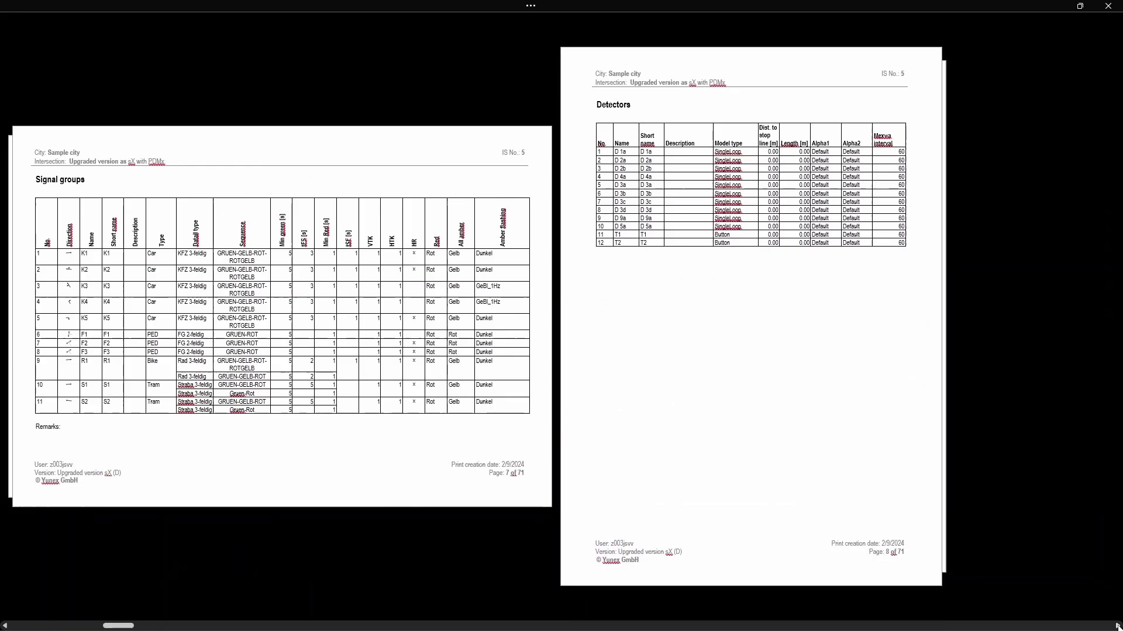
{"action": "left_click", "coordinate": [1117, 626]}
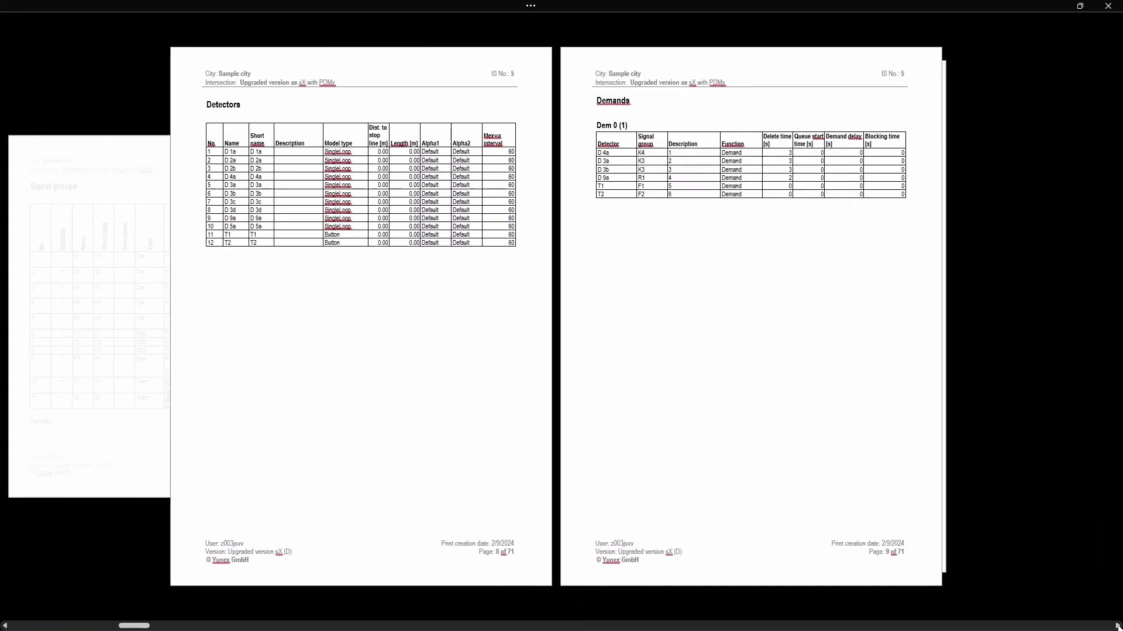
{"action": "left_click", "coordinate": [1117, 626]}
{"action": "left_click", "coordinate": [1116, 626]}
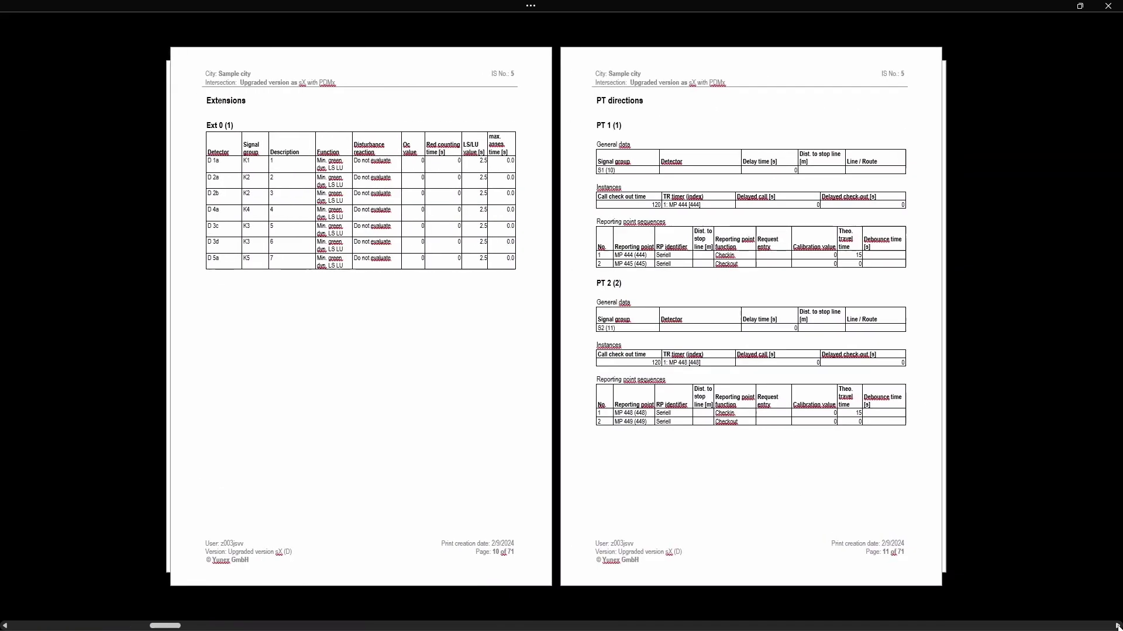
{"action": "left_click", "coordinate": [1117, 626]}
{"action": "left_click", "coordinate": [1117, 626]}
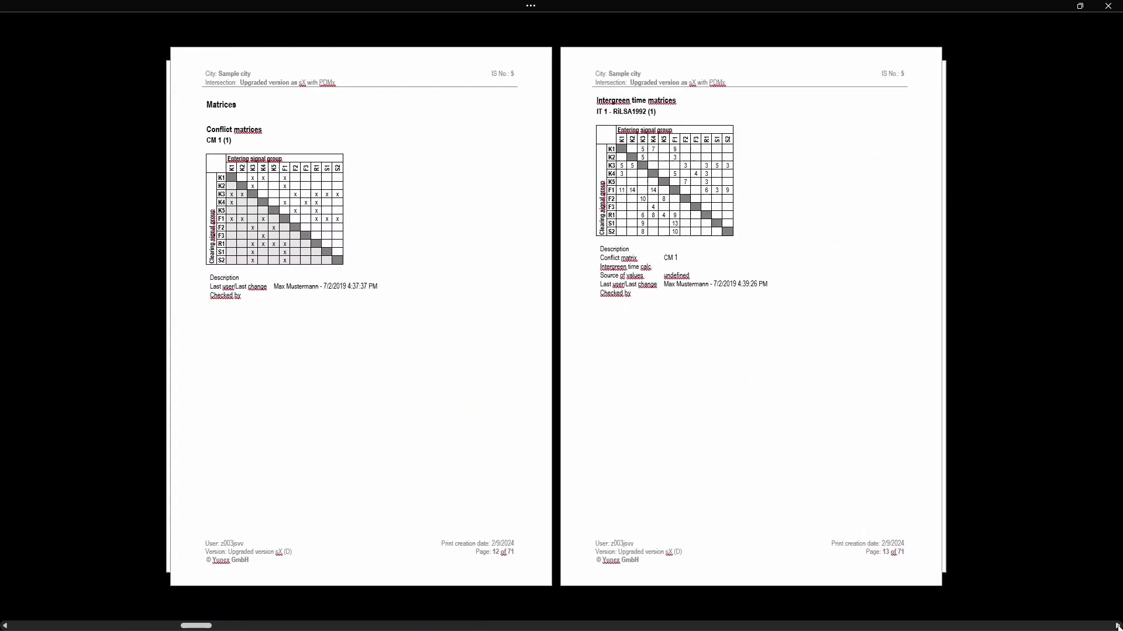
{"action": "left_click", "coordinate": [1117, 625]}
{"action": "left_click", "coordinate": [1117, 626]}
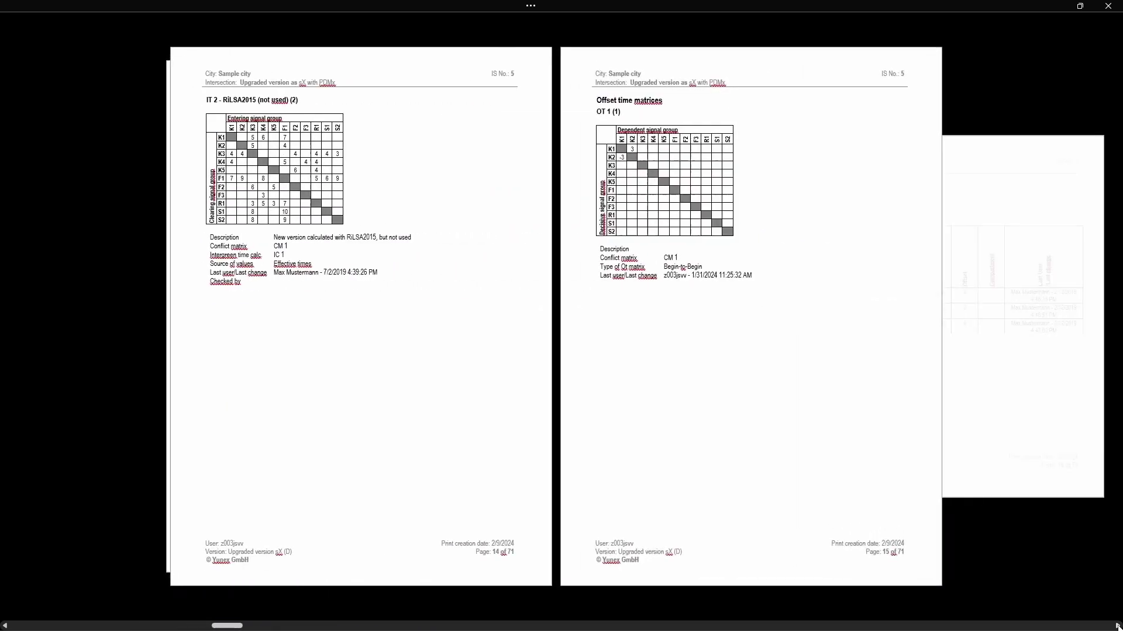
{"action": "left_click", "coordinate": [1116, 625]}
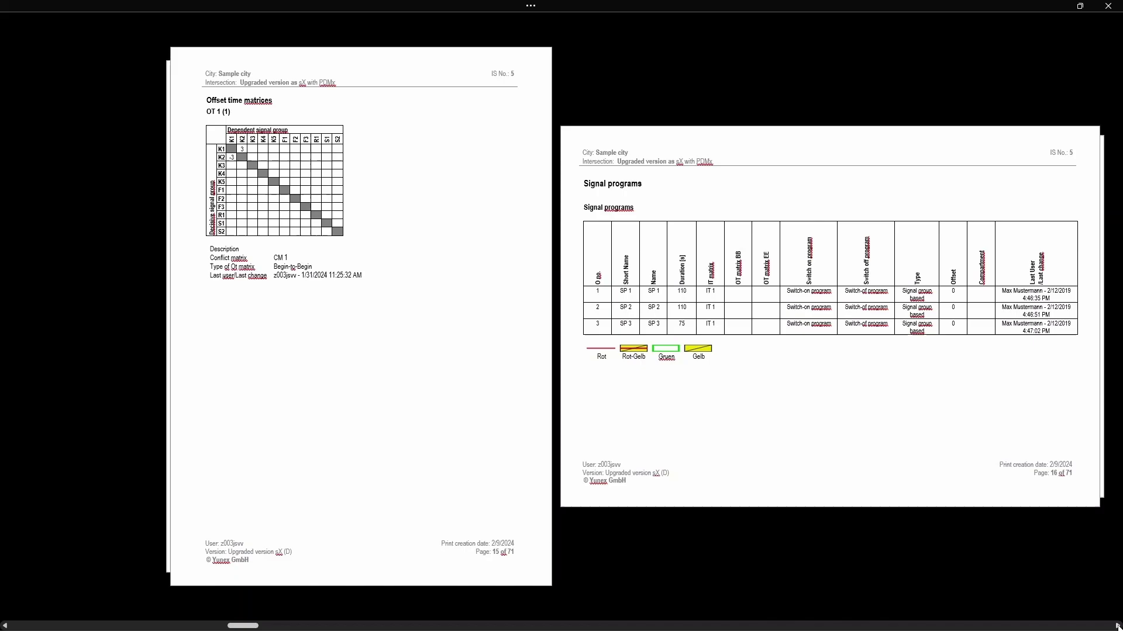
{"action": "left_click", "coordinate": [1117, 626]}
{"action": "left_click", "coordinate": [1117, 626]}
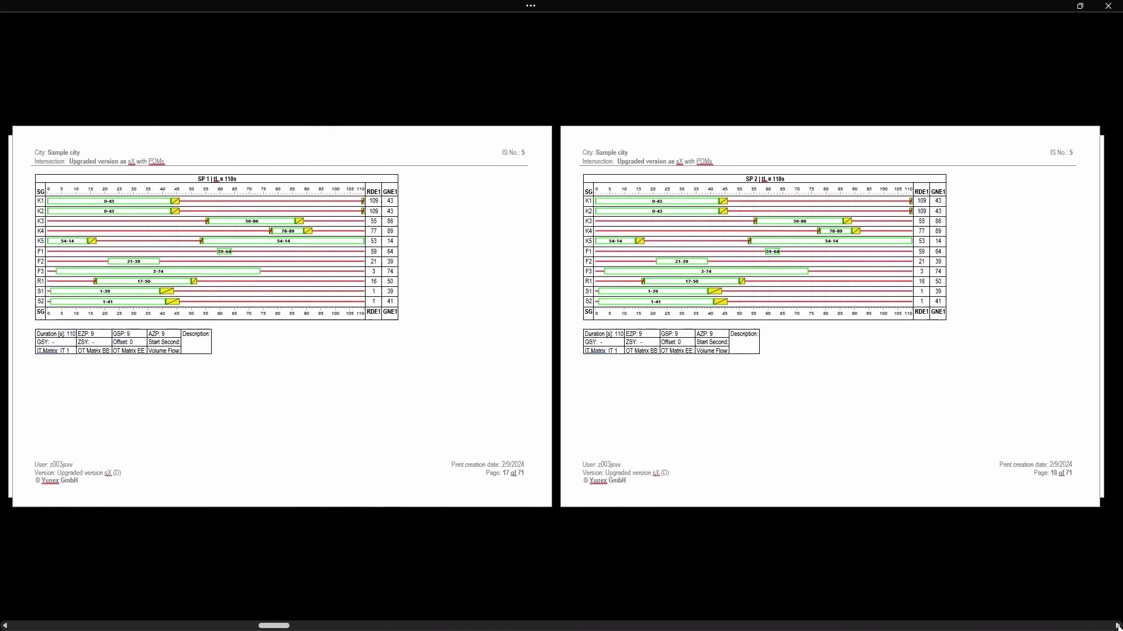
{"action": "left_click", "coordinate": [1117, 625]}
{"action": "left_click", "coordinate": [1117, 626]}
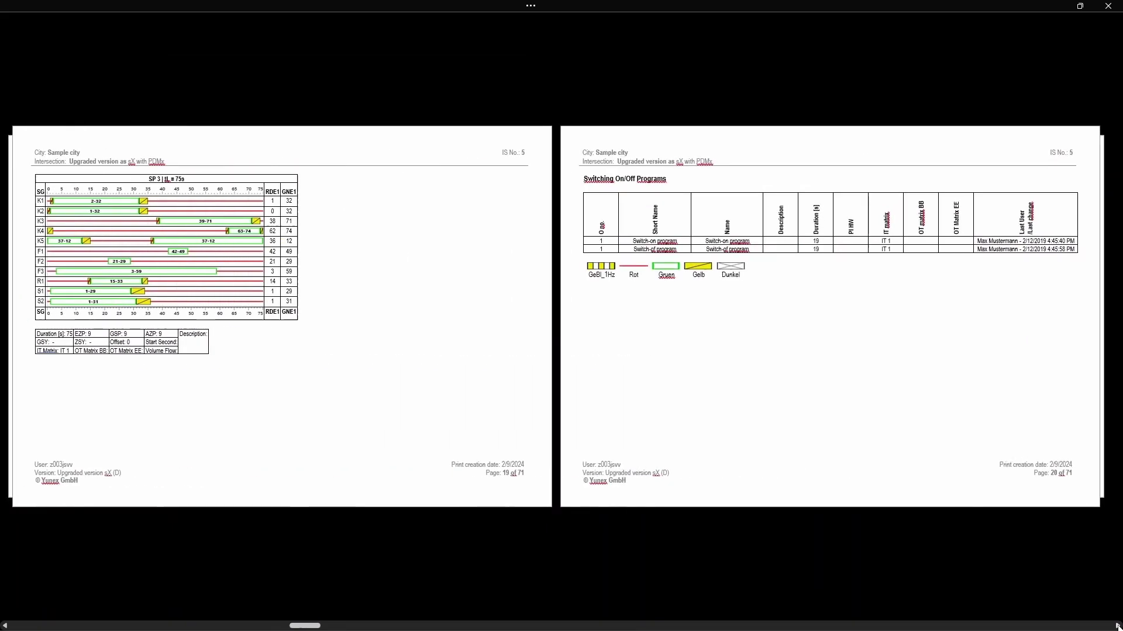
{"action": "left_click", "coordinate": [1117, 626]}
{"action": "left_click", "coordinate": [1117, 626]}
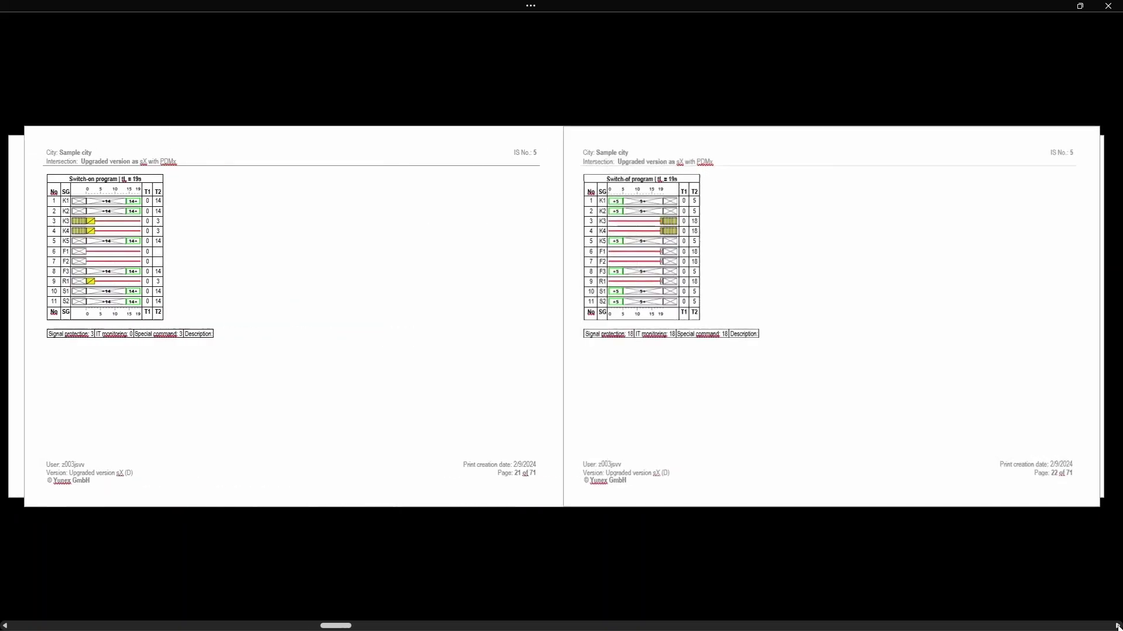
{"action": "left_click", "coordinate": [1117, 626]}
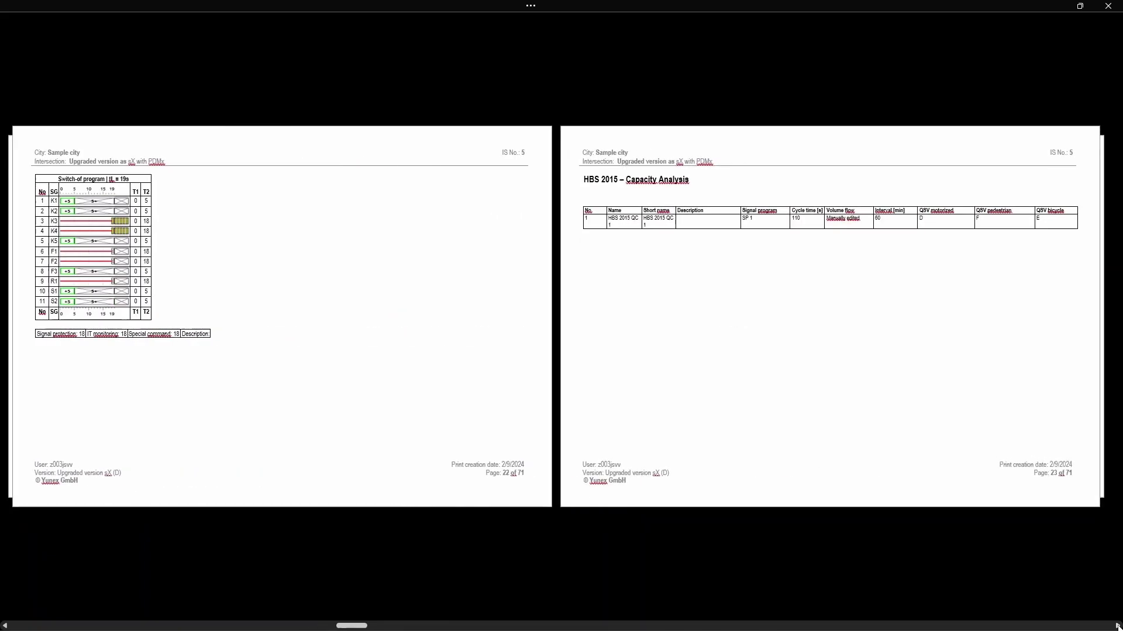
{"action": "left_click", "coordinate": [1117, 625]}
{"action": "left_click", "coordinate": [1116, 626]}
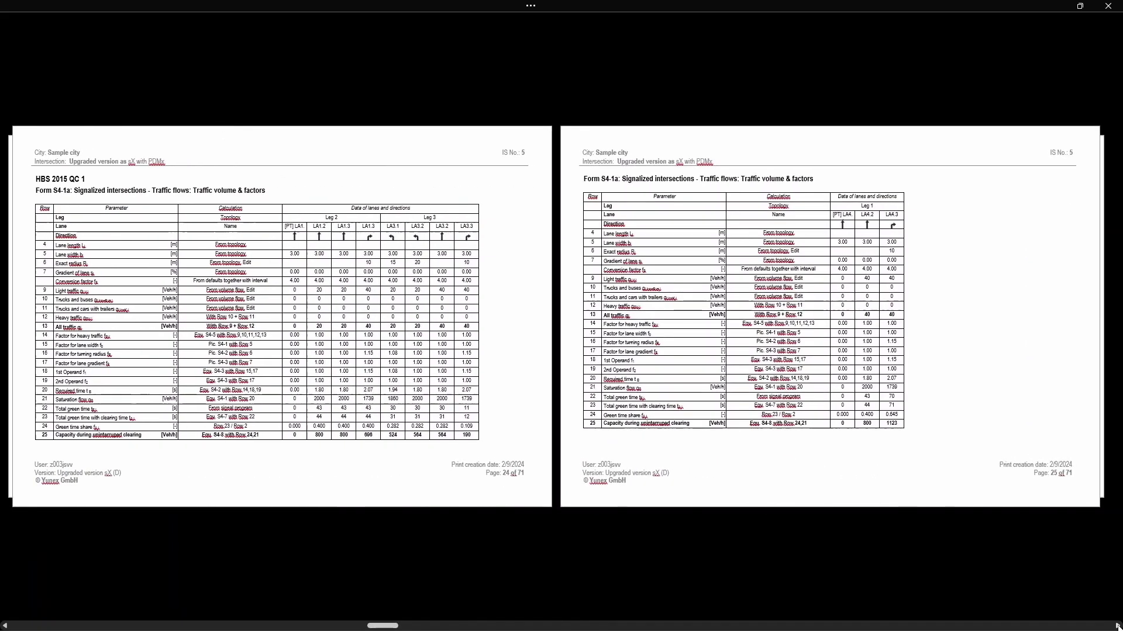
{"action": "left_click", "coordinate": [1117, 625]}
{"action": "left_click", "coordinate": [1117, 626]}
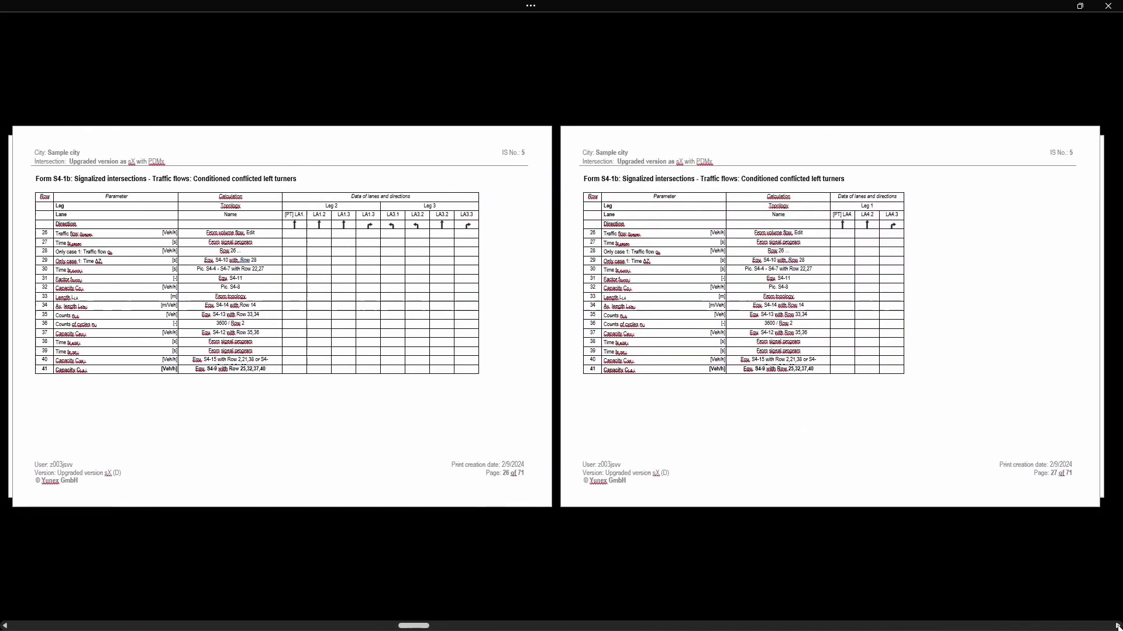
{"action": "left_click", "coordinate": [1116, 625]}
{"action": "left_click", "coordinate": [1117, 626]}
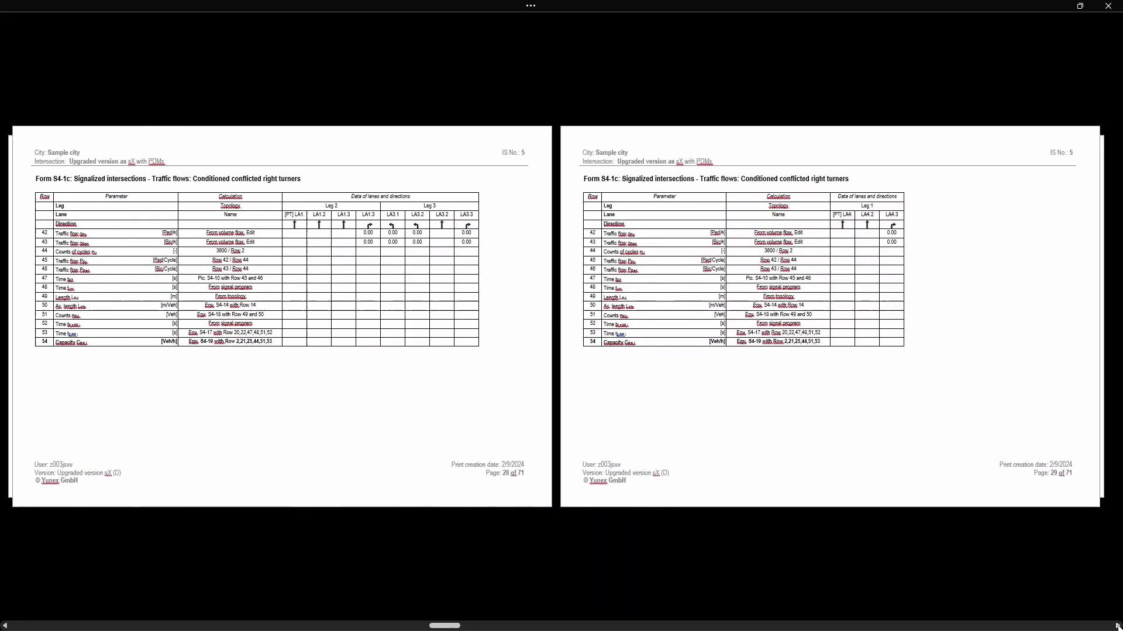
{"action": "left_click", "coordinate": [1117, 625]}
{"action": "left_click", "coordinate": [1117, 625]}
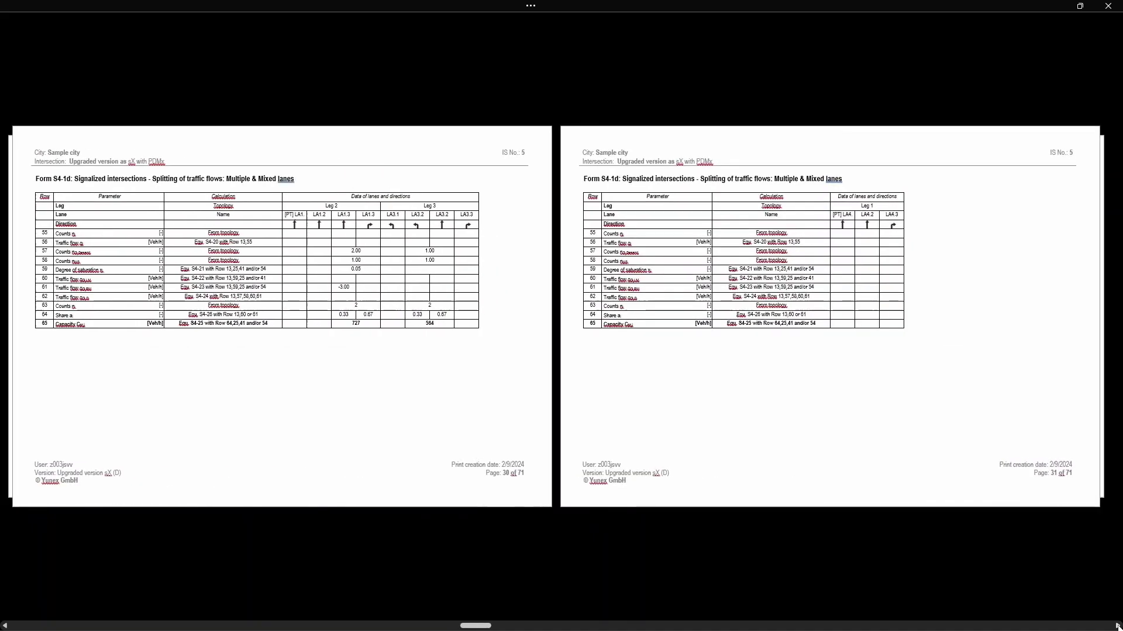
{"action": "left_click", "coordinate": [1117, 626]}
{"action": "left_click", "coordinate": [1116, 625]}
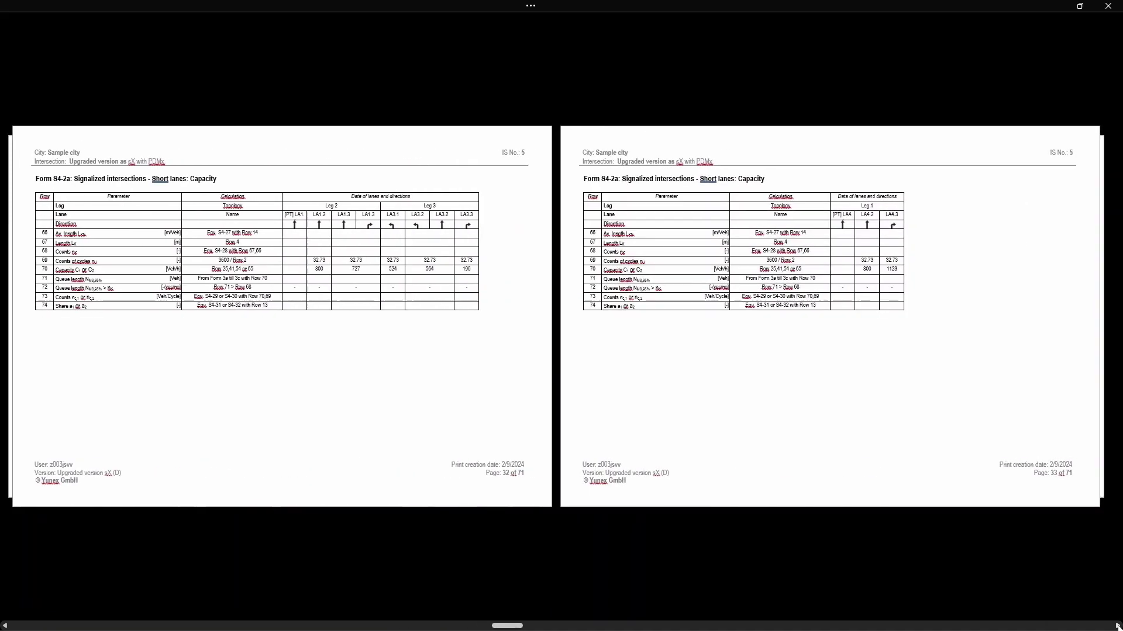
{"action": "left_click", "coordinate": [1116, 625]}
{"action": "left_click", "coordinate": [1117, 626]}
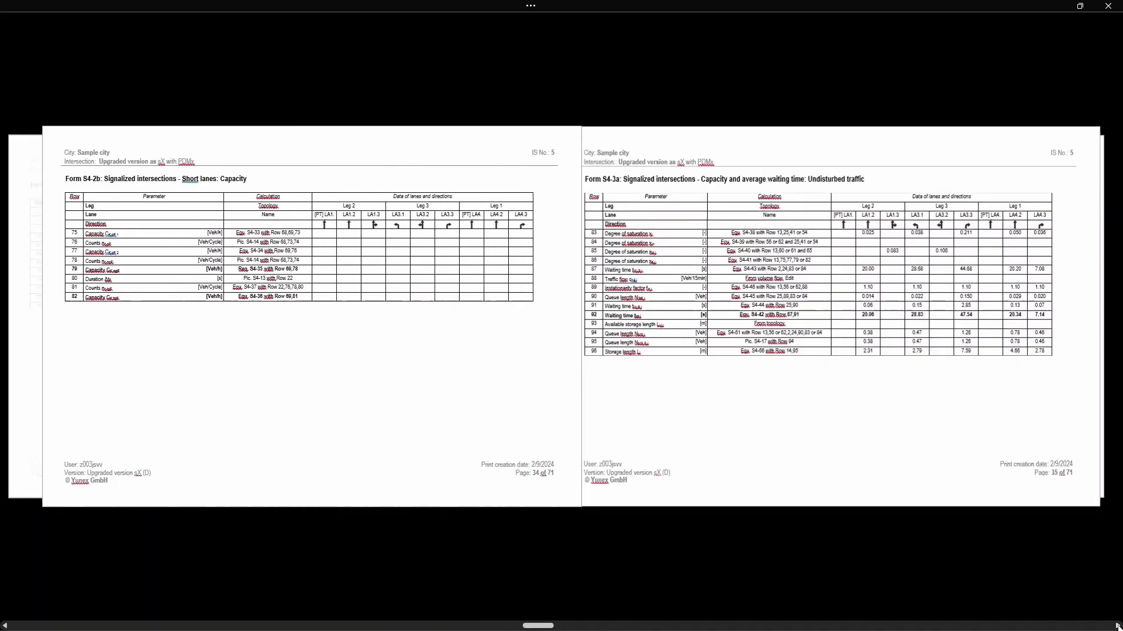
{"action": "left_click", "coordinate": [1117, 626]}
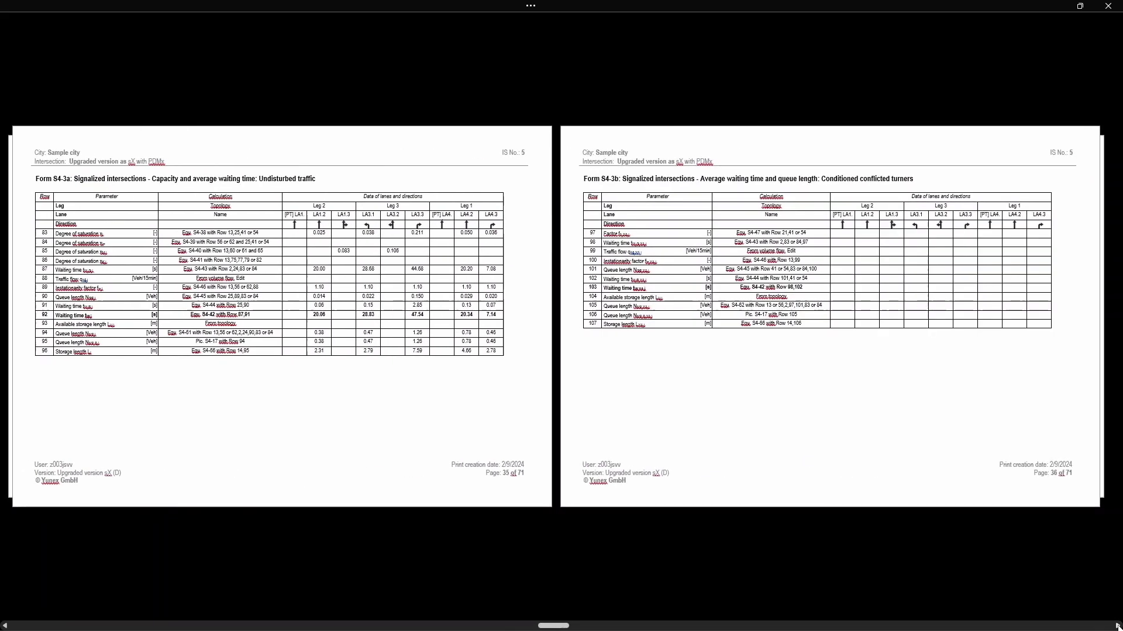
{"action": "left_click", "coordinate": [1116, 626]}
{"action": "left_click", "coordinate": [1116, 626]}
{"action": "left_click", "coordinate": [1117, 625]}
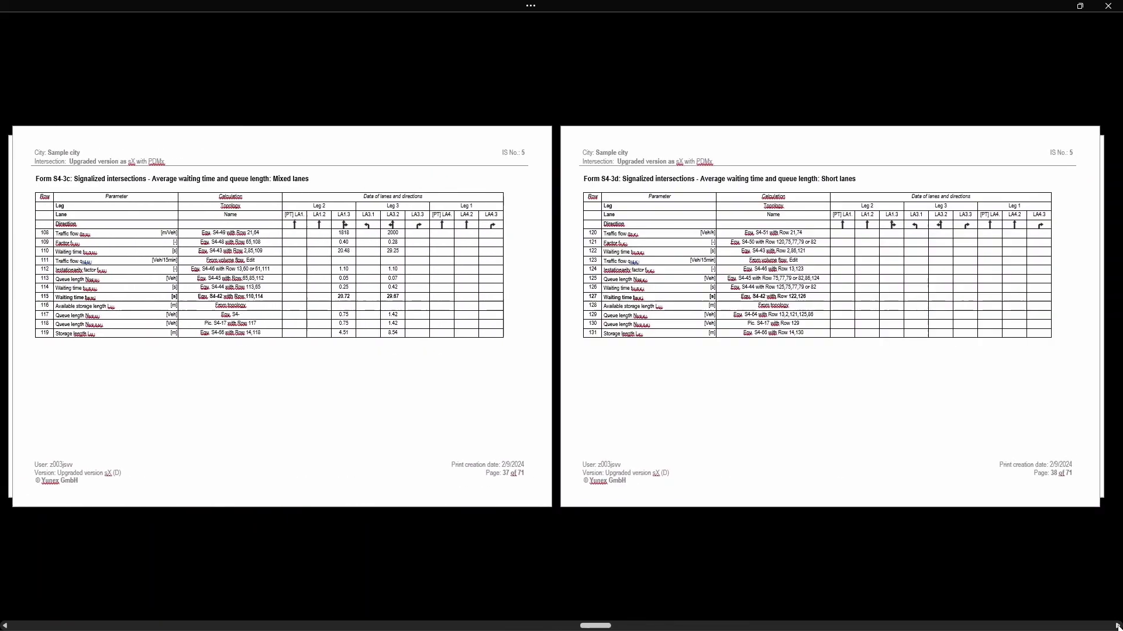
{"action": "left_click", "coordinate": [1117, 626]}
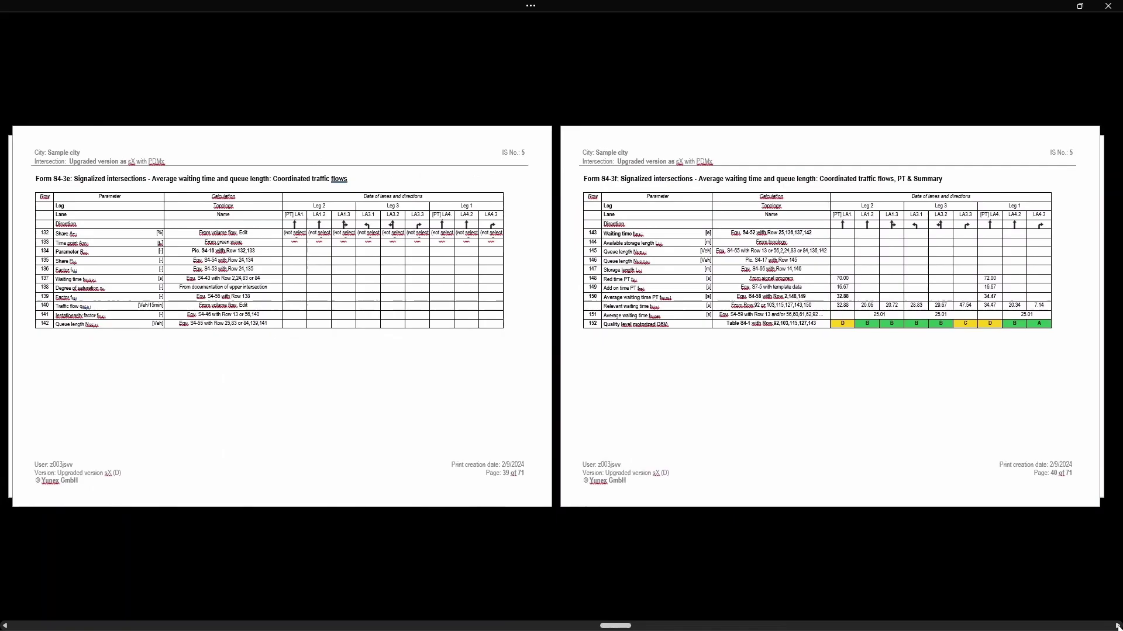
{"action": "left_click", "coordinate": [1117, 626]}
{"action": "left_click", "coordinate": [1117, 625]}
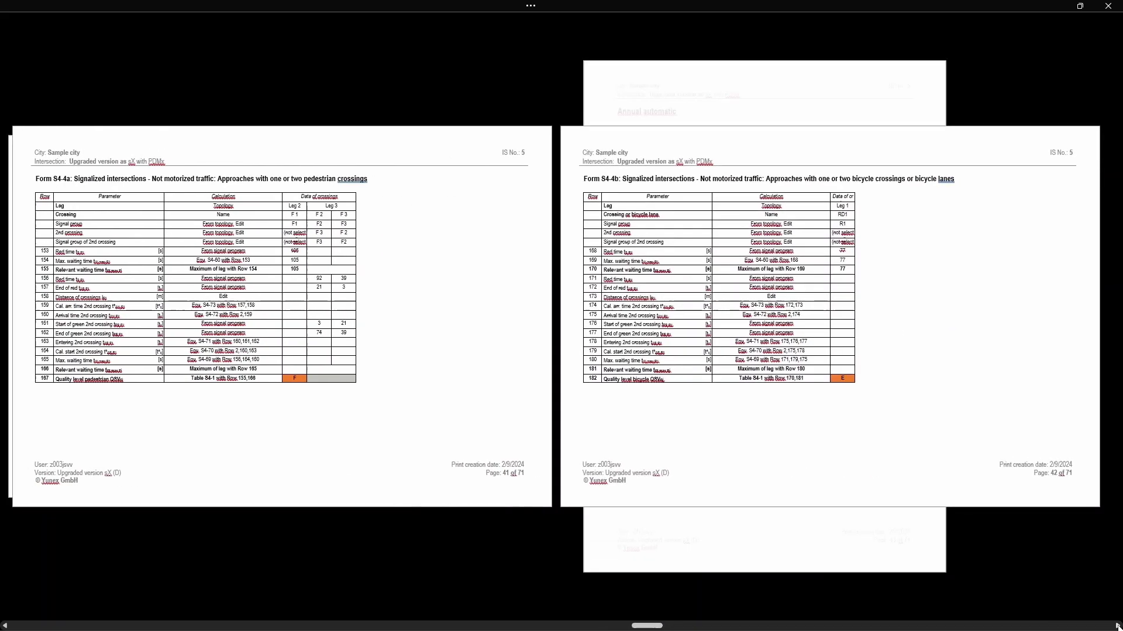
{"action": "left_click", "coordinate": [1117, 626]}
{"action": "left_click", "coordinate": [1117, 626]}
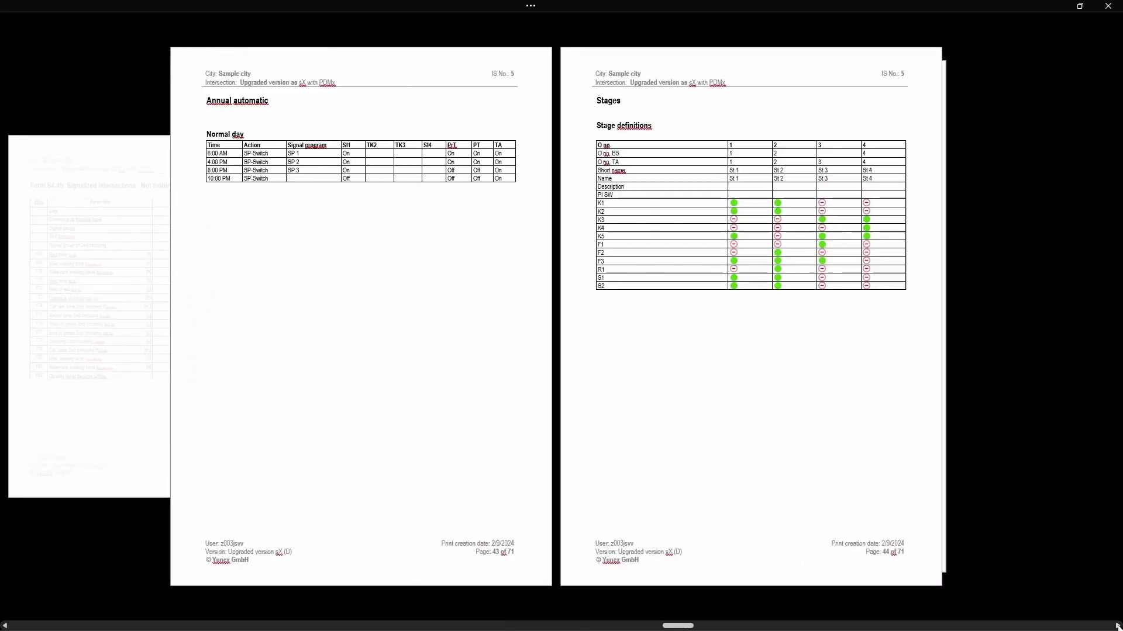
{"action": "left_click", "coordinate": [1117, 625]}
{"action": "left_click", "coordinate": [1117, 625]}
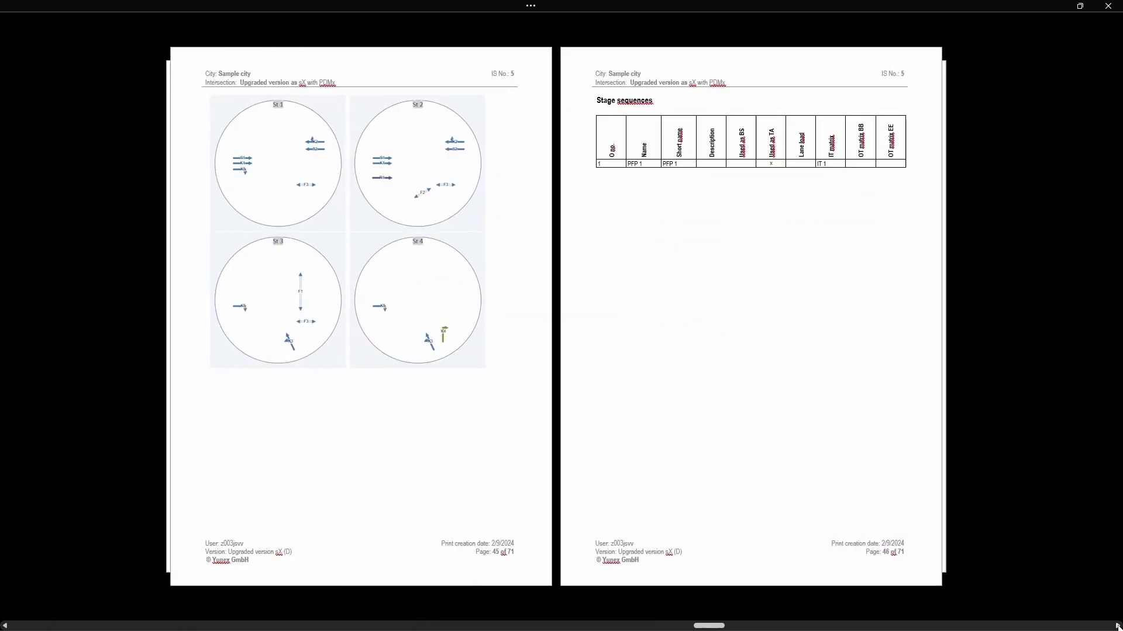
{"action": "left_click", "coordinate": [1117, 625]}
{"action": "left_click", "coordinate": [1117, 626]}
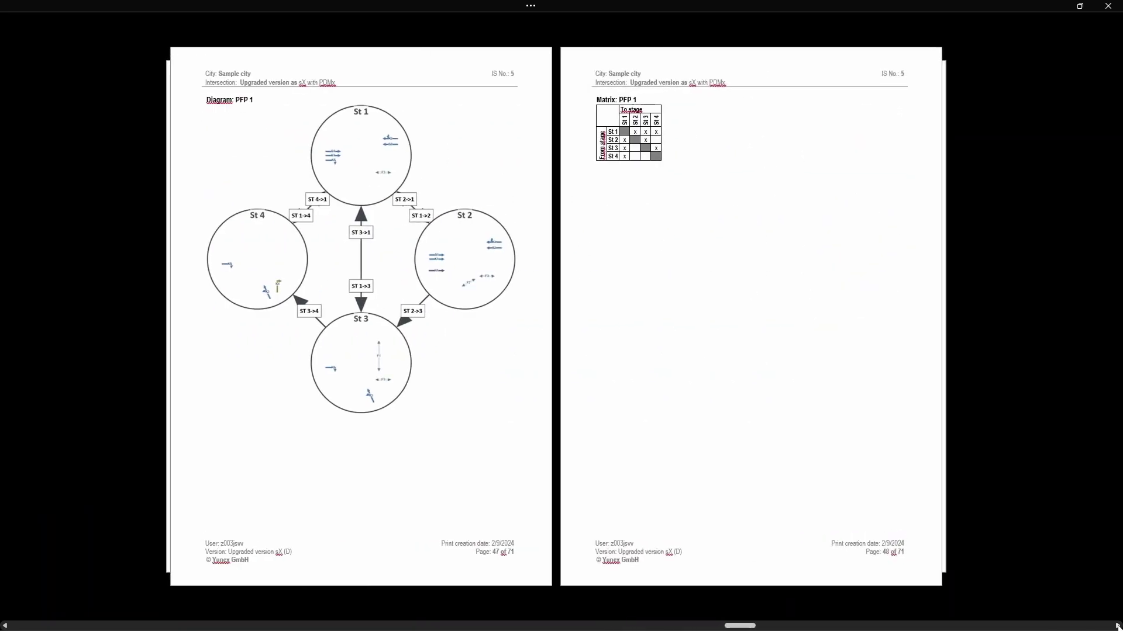
{"action": "left_click", "coordinate": [1117, 626]}
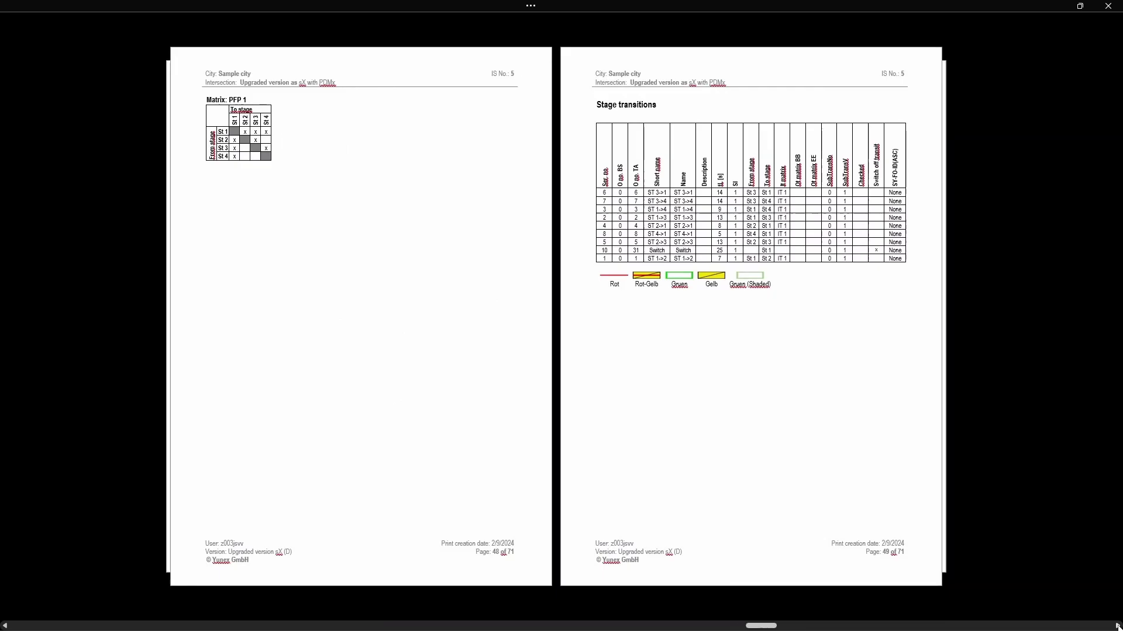
{"action": "left_click", "coordinate": [1116, 626]}
{"action": "left_click", "coordinate": [1117, 626]}
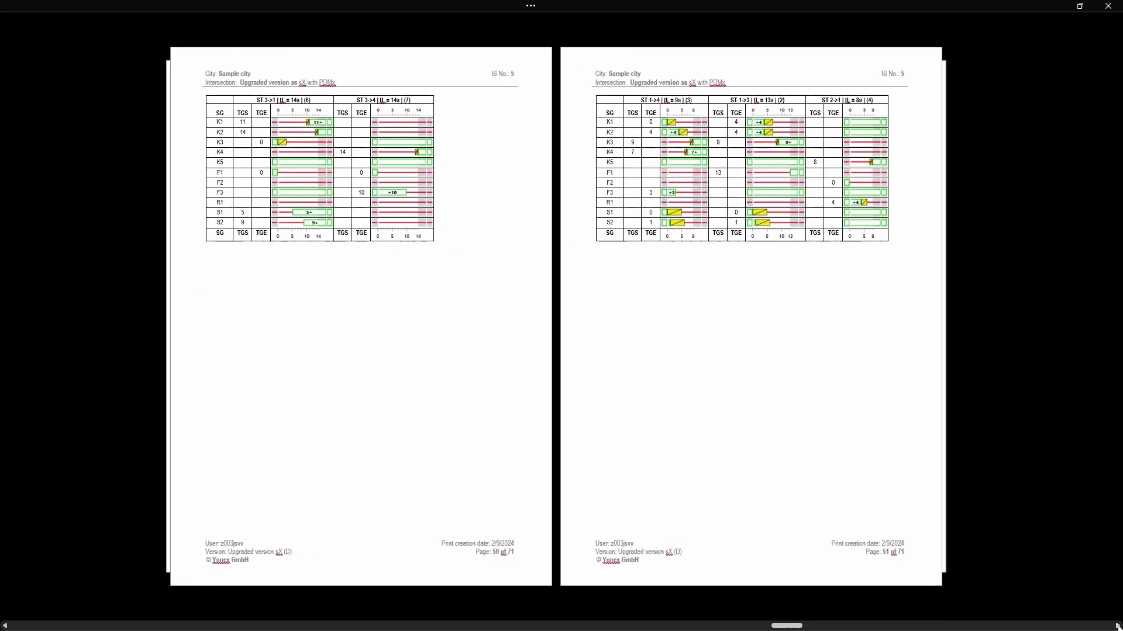
{"action": "left_click", "coordinate": [1117, 625]}
{"action": "left_click", "coordinate": [1117, 626]}
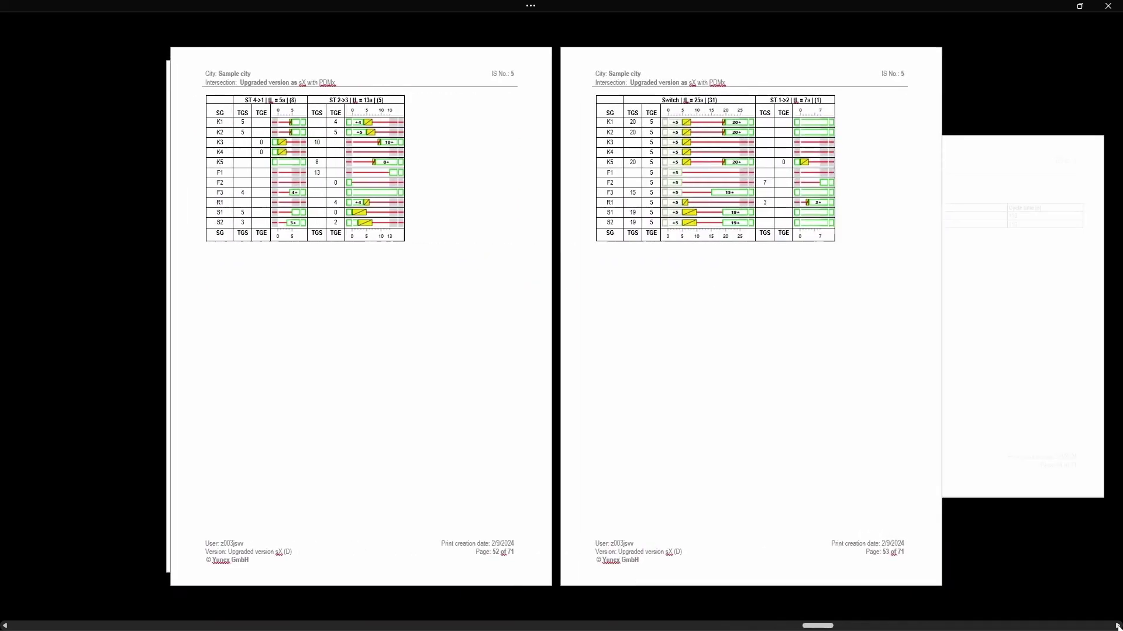
{"action": "left_click", "coordinate": [1117, 625]}
{"action": "left_click", "coordinate": [1117, 625]}
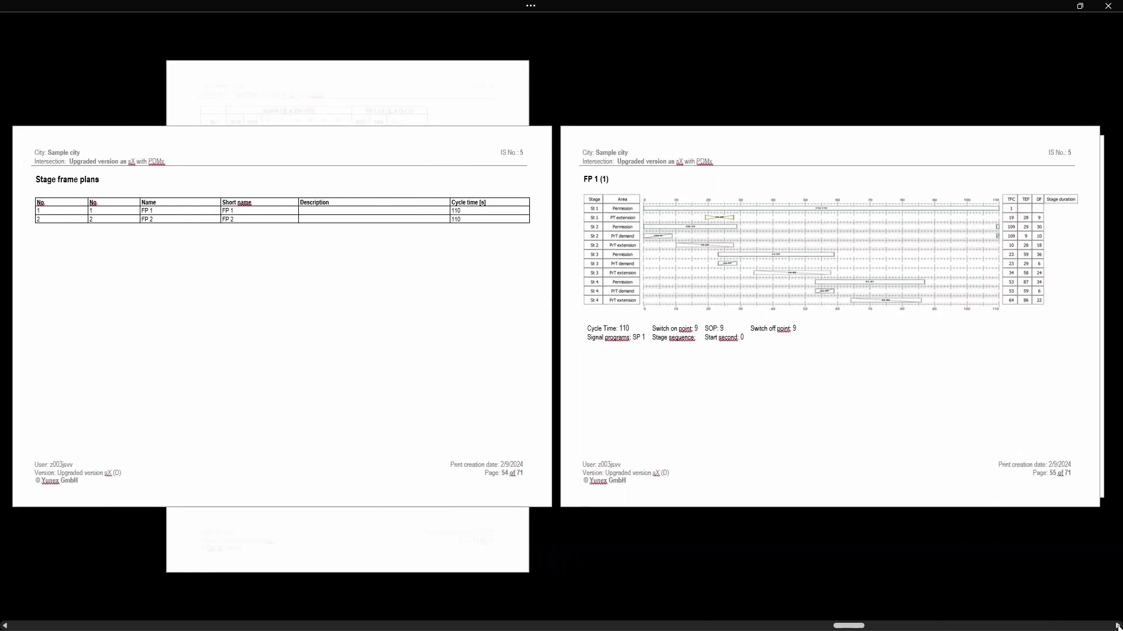
{"action": "left_click", "coordinate": [1117, 625]}
{"action": "left_click", "coordinate": [1117, 625]}
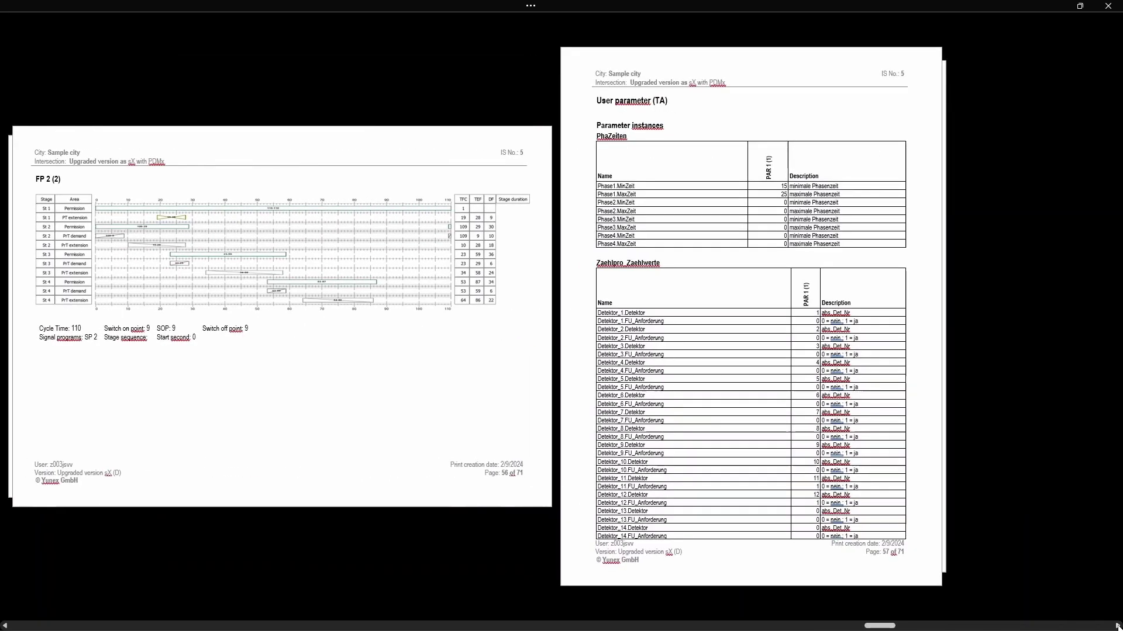
{"action": "left_click", "coordinate": [1117, 626]}
{"action": "left_click", "coordinate": [1117, 625]}
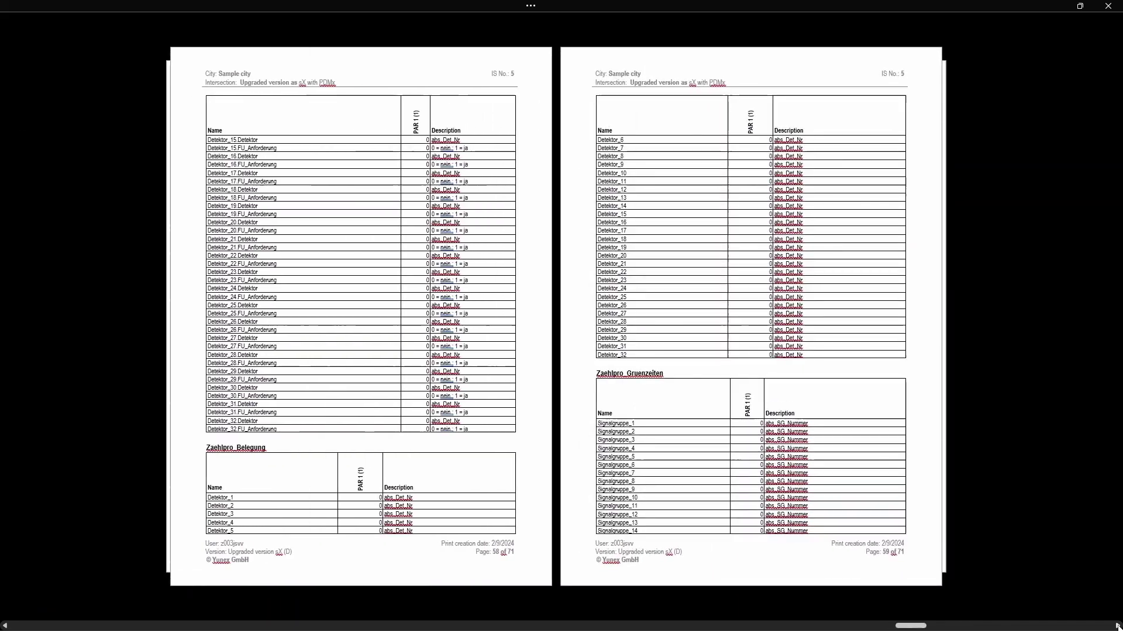
{"action": "left_click", "coordinate": [1117, 625]}
{"action": "left_click", "coordinate": [1117, 626]}
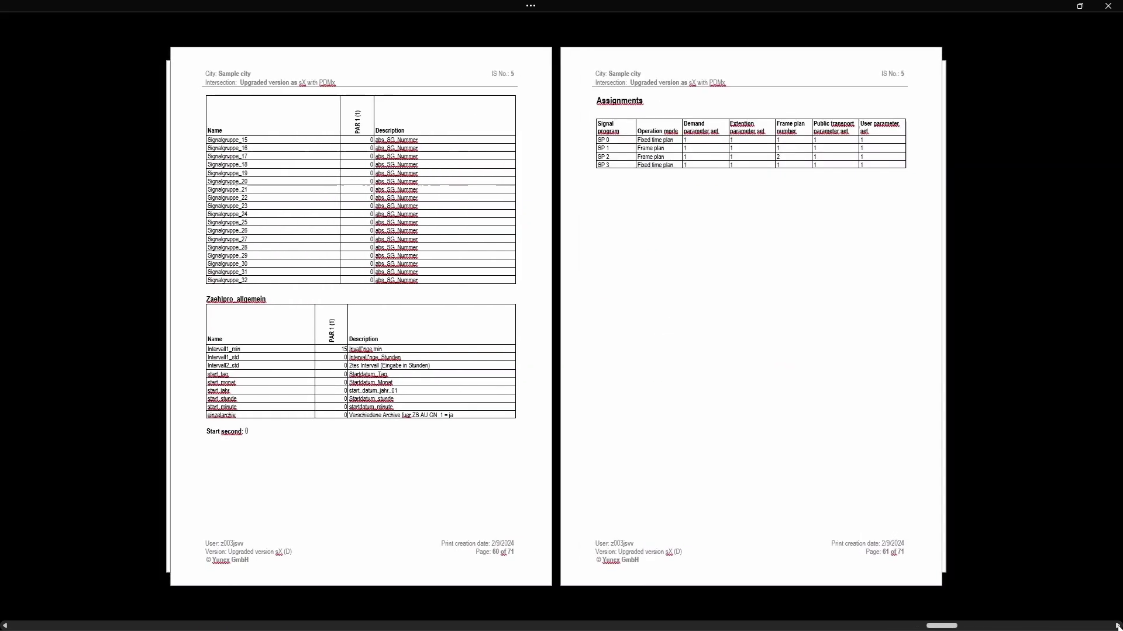
{"action": "left_click", "coordinate": [1116, 626]}
{"action": "left_click", "coordinate": [1117, 625]}
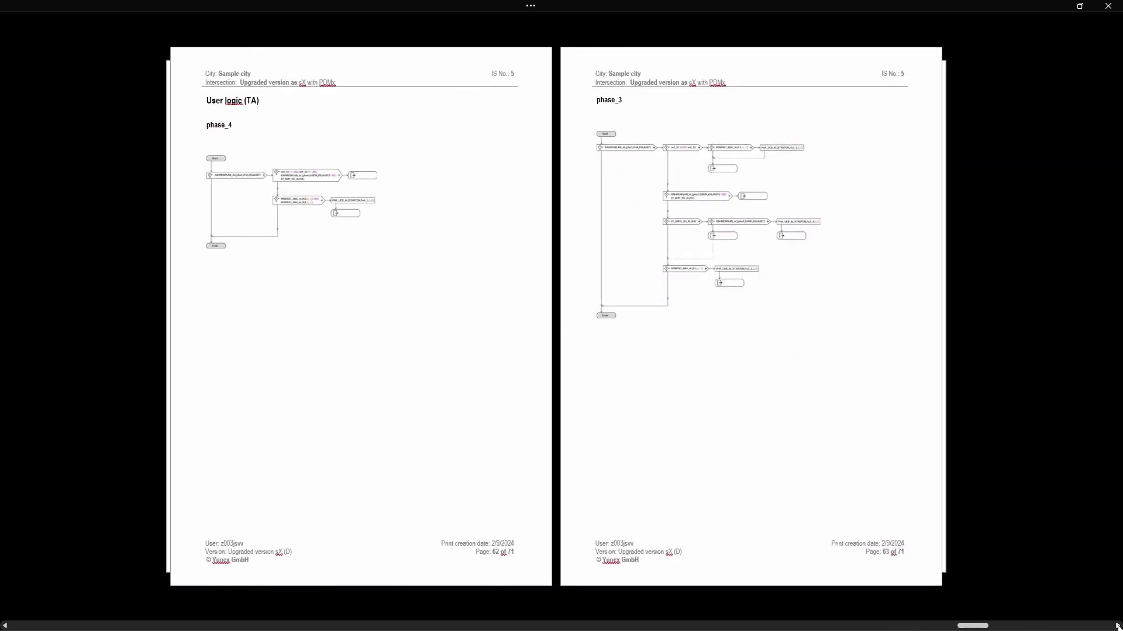
{"action": "left_click", "coordinate": [1117, 626]}
{"action": "left_click", "coordinate": [1116, 626]}
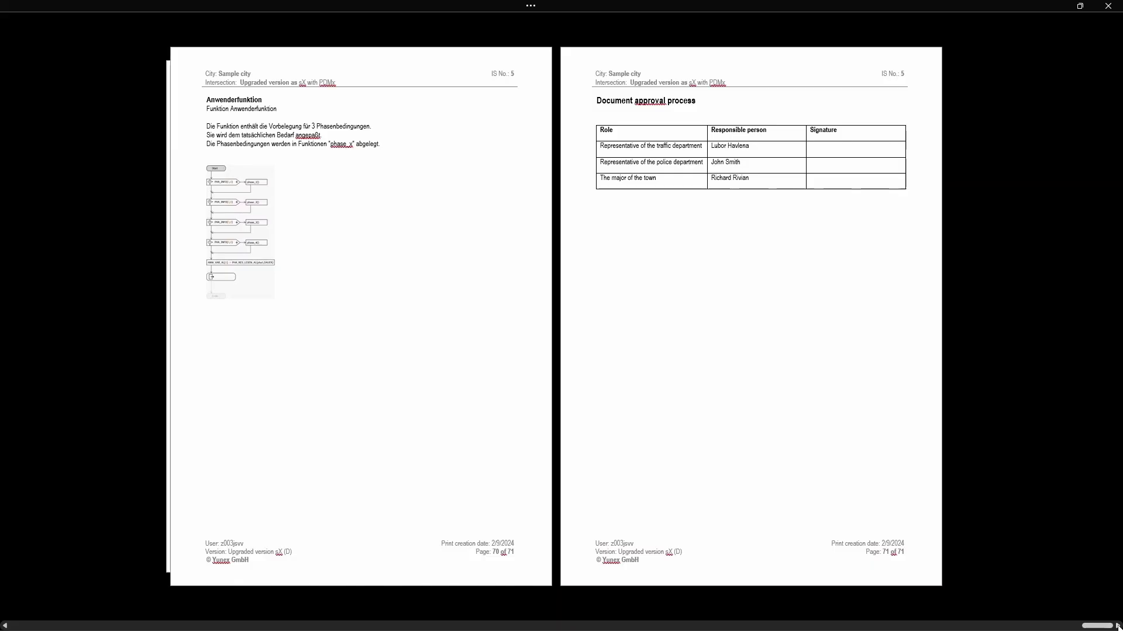
- Leave Read Mode and bring up Save a Copy for PDOC_Video in the PDOC folder
{"action": "key", "text": "Escape"}
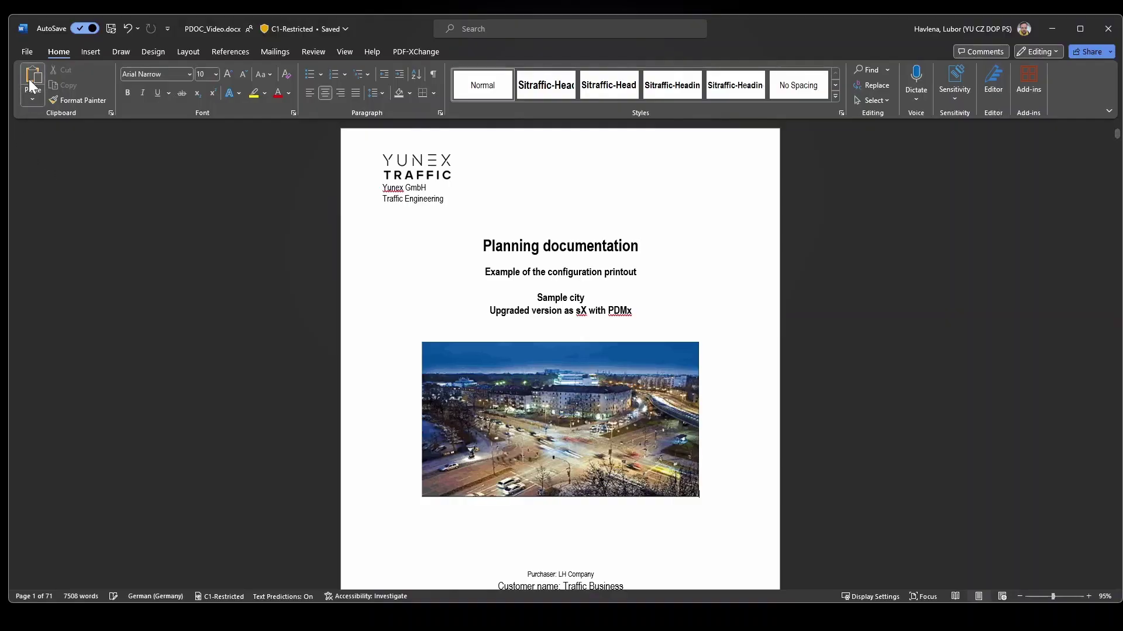
{"action": "left_click", "coordinate": [27, 52]}
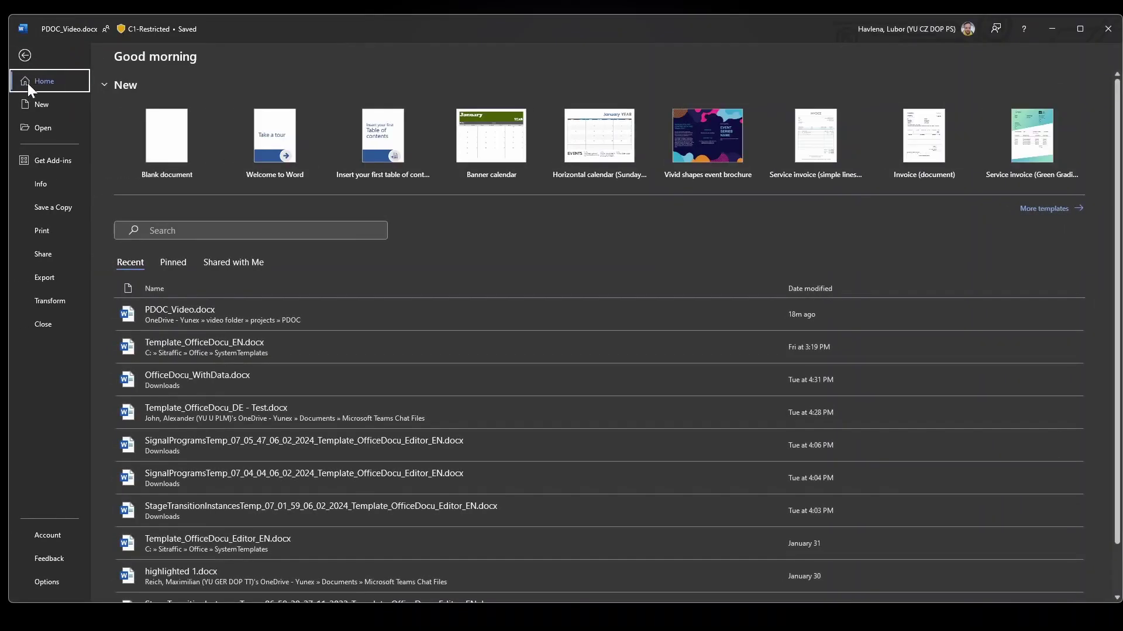
{"action": "left_click", "coordinate": [50, 205]}
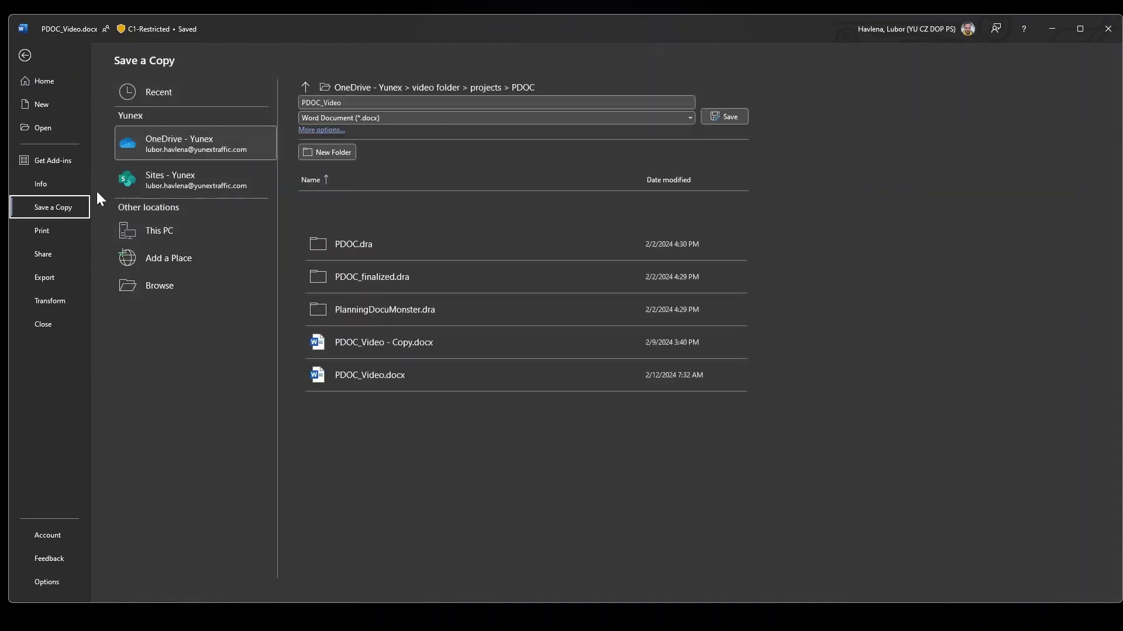
- Save PDOC_Video as a PDF (*.pdf) copy, choosing 'Update entire table' for the table of contents
{"action": "left_click", "coordinate": [470, 118]}
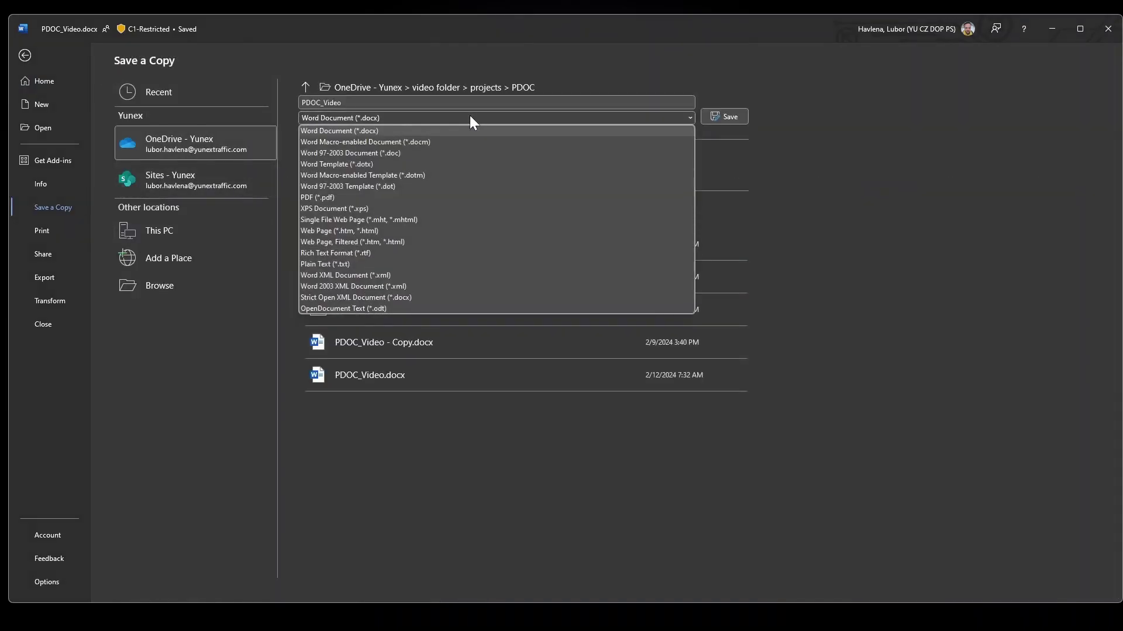
{"action": "left_click", "coordinate": [427, 196]}
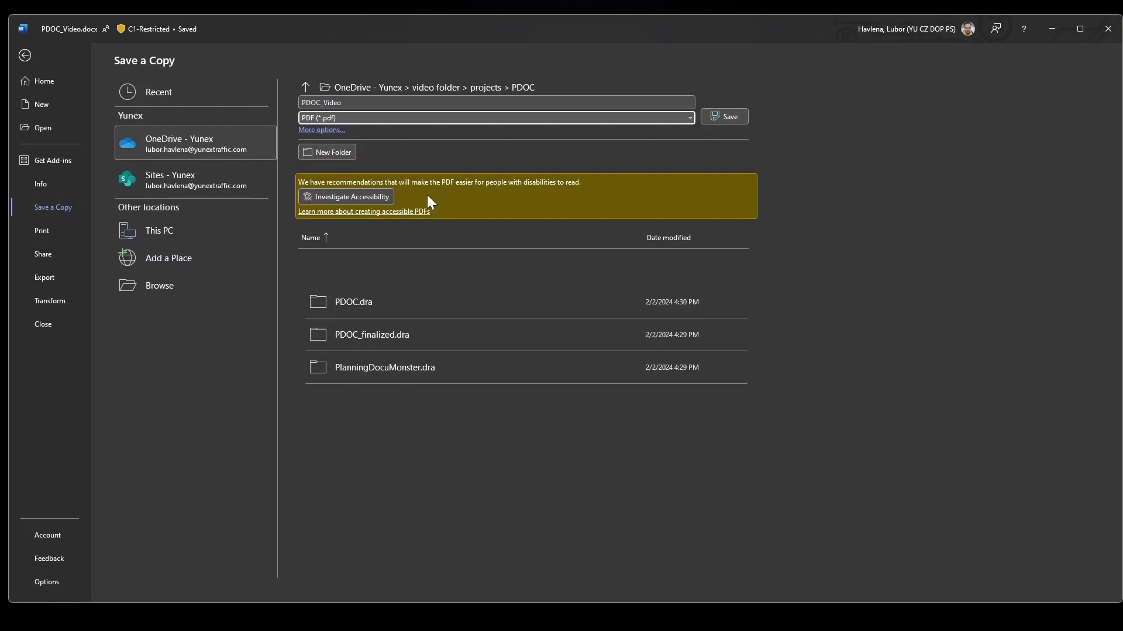
{"action": "left_click", "coordinate": [738, 117]}
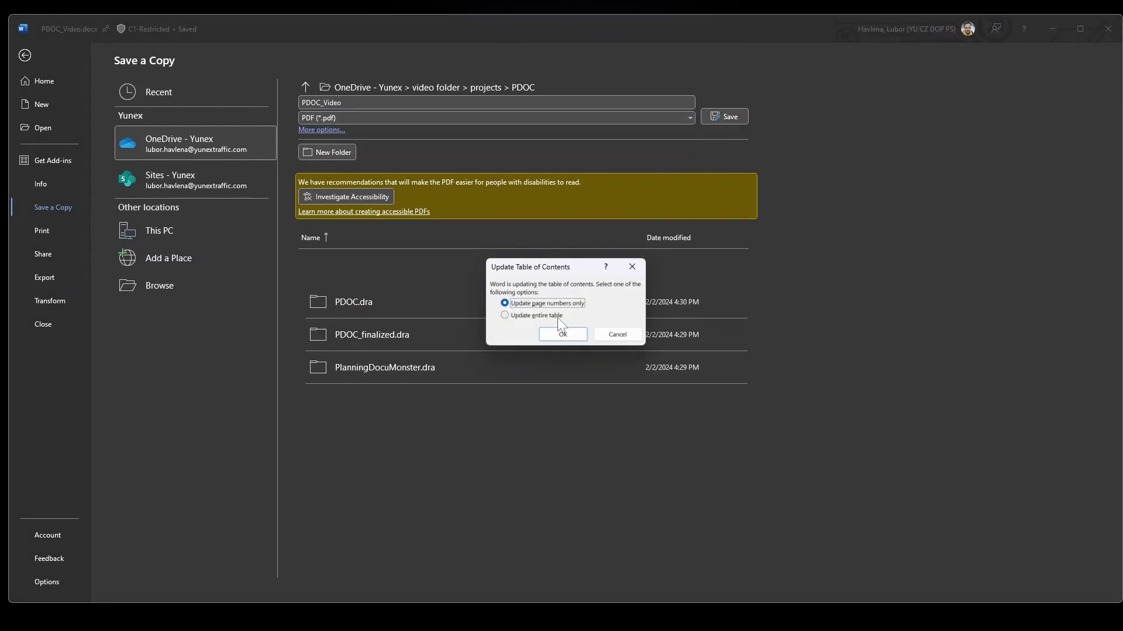
{"action": "left_click", "coordinate": [556, 316]}
{"action": "left_click", "coordinate": [556, 338]}
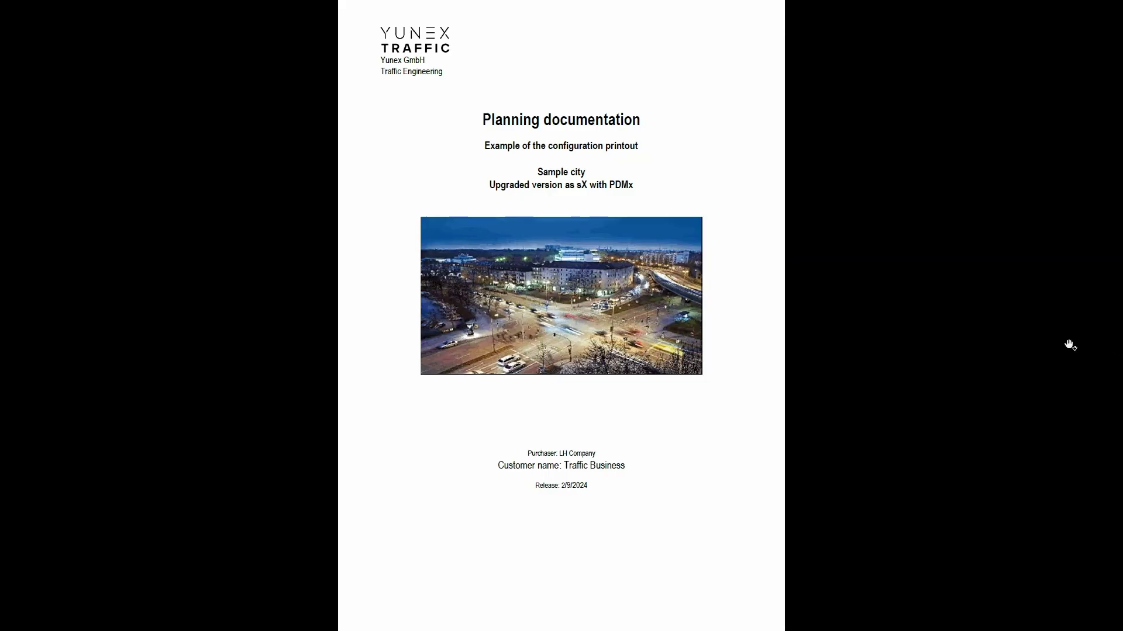
- Digitally sign the traffic department's Signature cell and save the signed PDF, replacing the original
{"action": "scroll", "coordinate": [1055, 343], "scroll_direction": "down", "scroll_amount": 3}
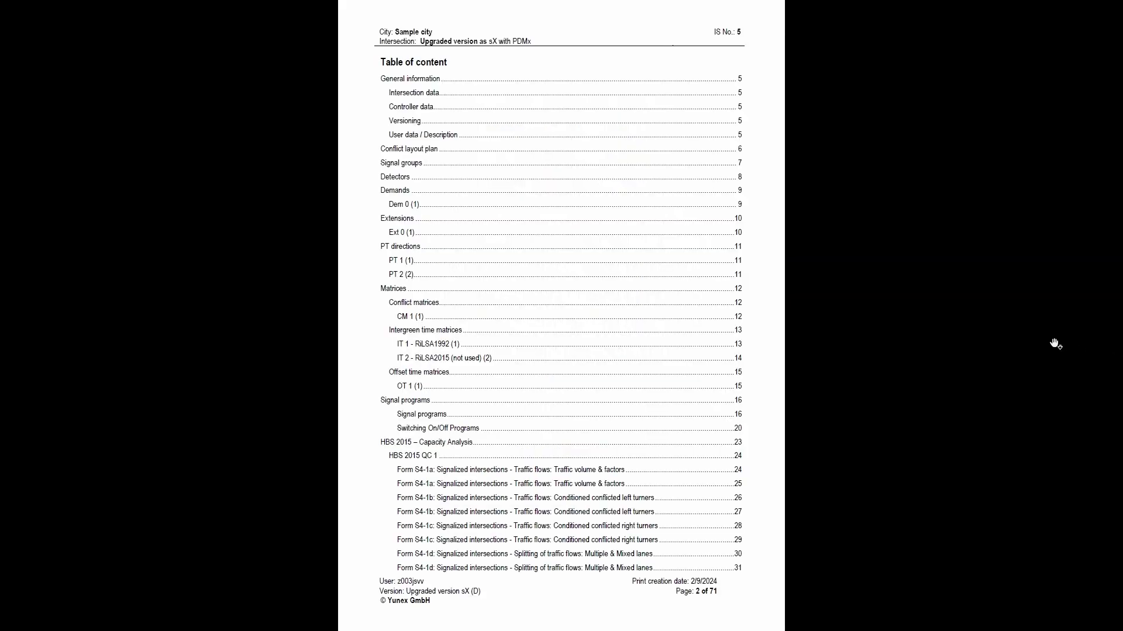
{"action": "scroll", "coordinate": [1054, 344], "scroll_direction": "down", "scroll_amount": 4}
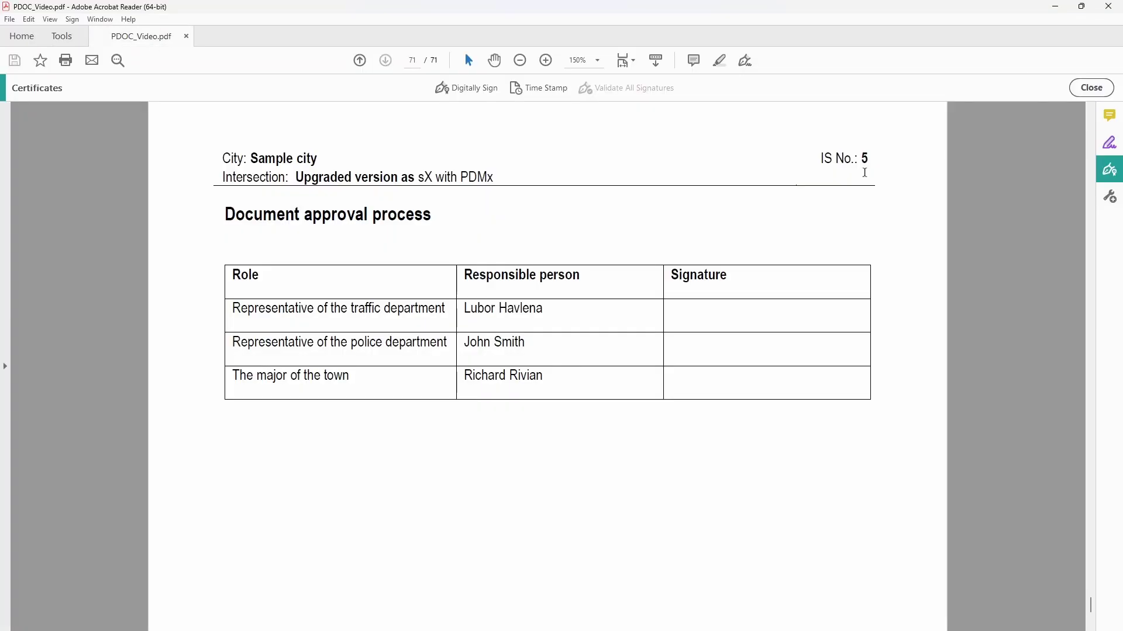
{"action": "left_click", "coordinate": [453, 92]}
{"action": "left_click", "coordinate": [669, 356]}
{"action": "left_click_drag", "start_coordinate": [671, 302], "coordinate": [864, 335]}
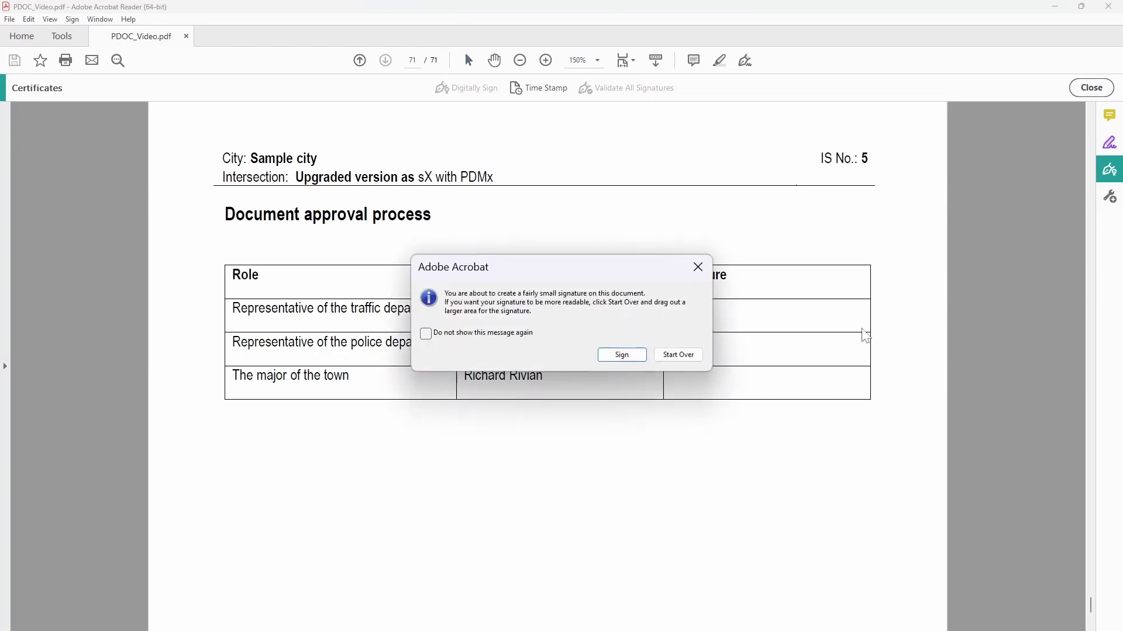
{"action": "left_click", "coordinate": [637, 358]}
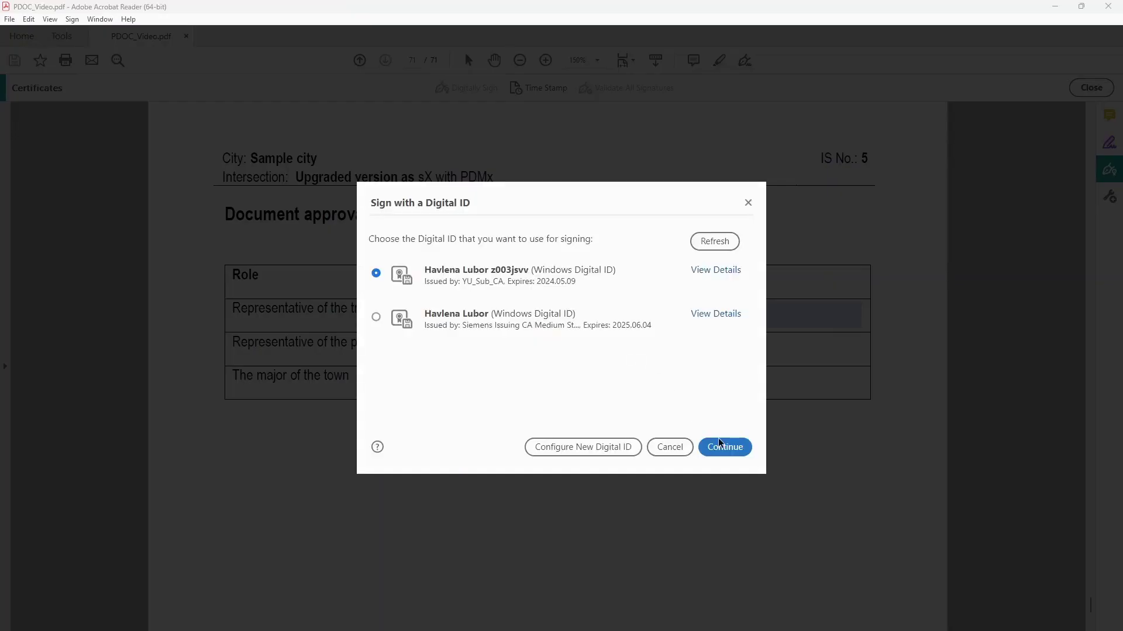
{"action": "left_click", "coordinate": [725, 445]}
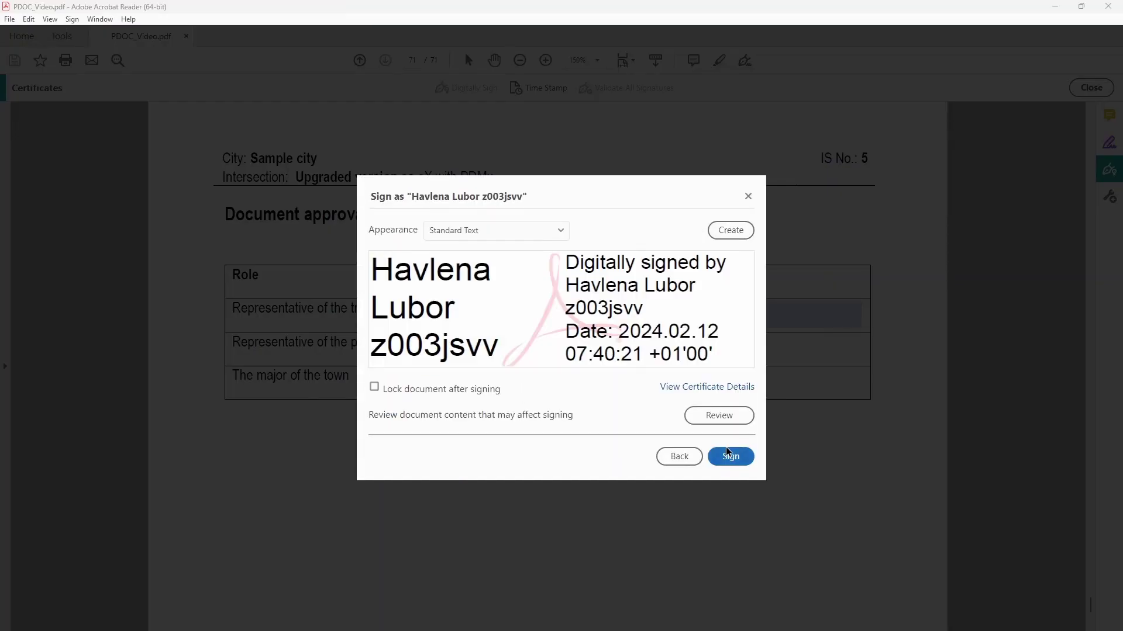
{"action": "left_click", "coordinate": [728, 454]}
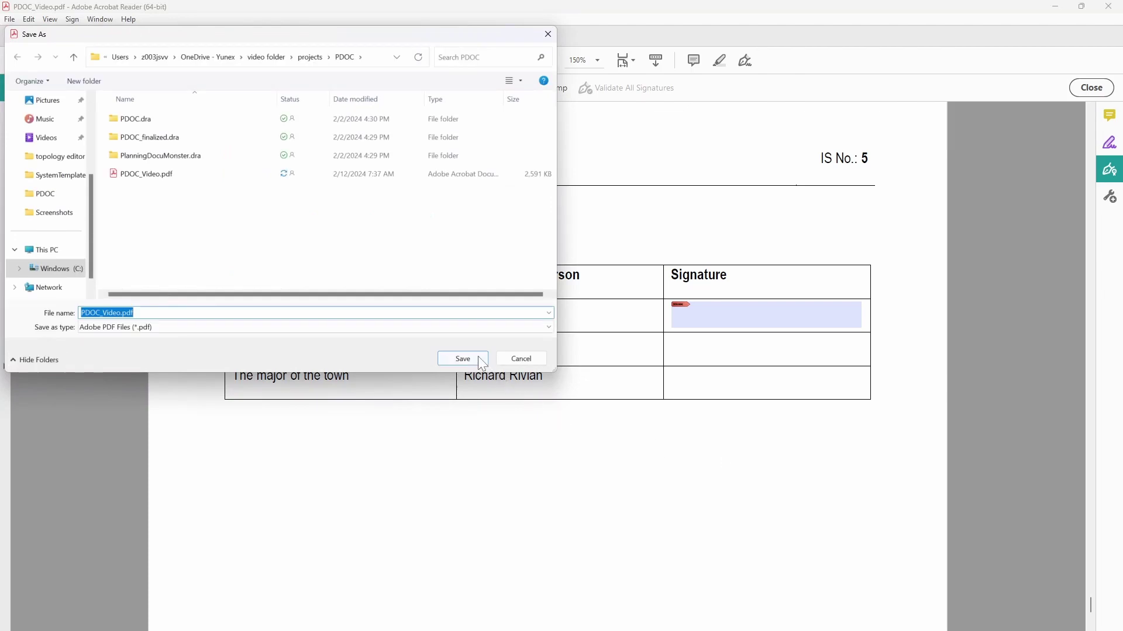
{"action": "left_click", "coordinate": [463, 359]}
{"action": "left_click", "coordinate": [582, 321]}
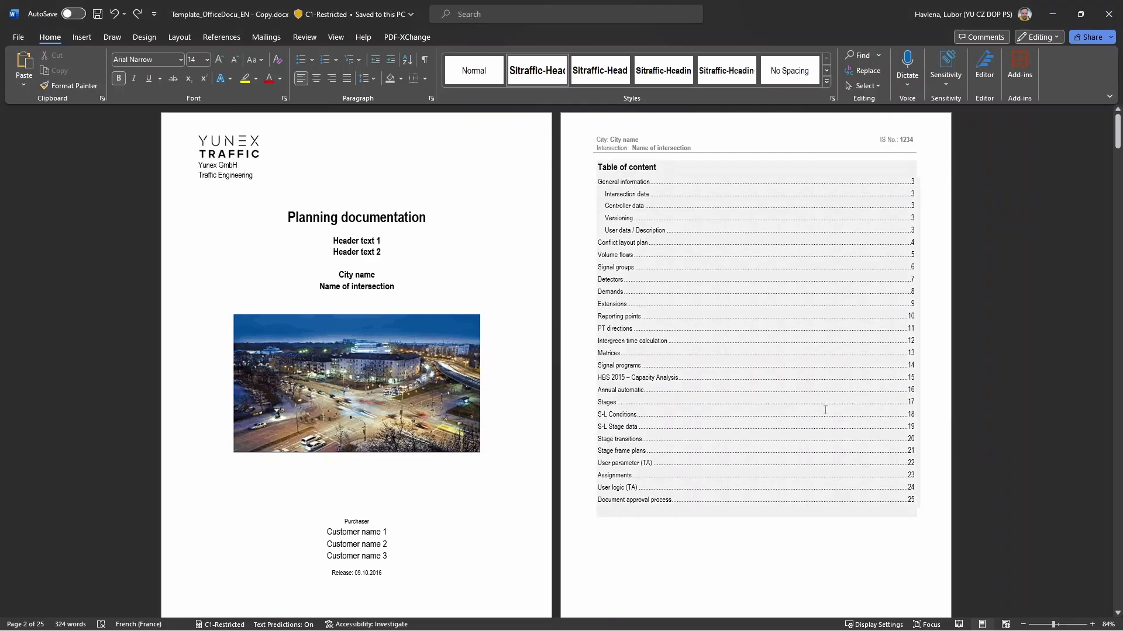
- Delete the HBS 2015 – Capacity Analysis heading and its field
{"action": "left_click", "coordinate": [652, 379], "text": "ctrl"}
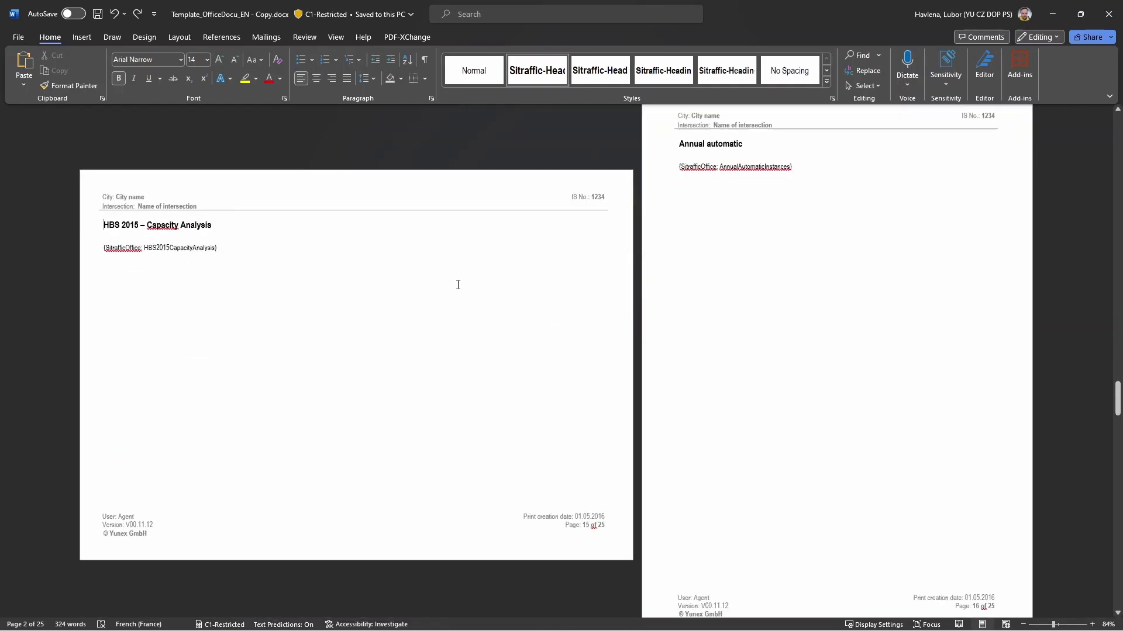
{"action": "left_click_drag", "start_coordinate": [221, 248], "coordinate": [66, 214]}
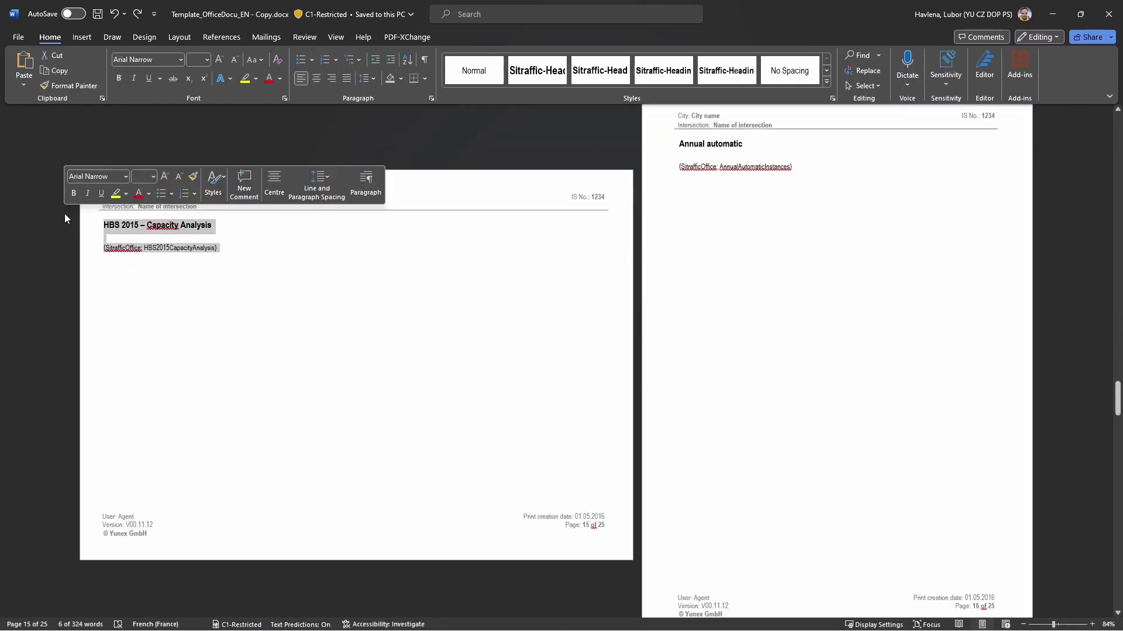
{"action": "key", "text": "Delete"}
{"action": "key", "text": "ctrl+Home"}
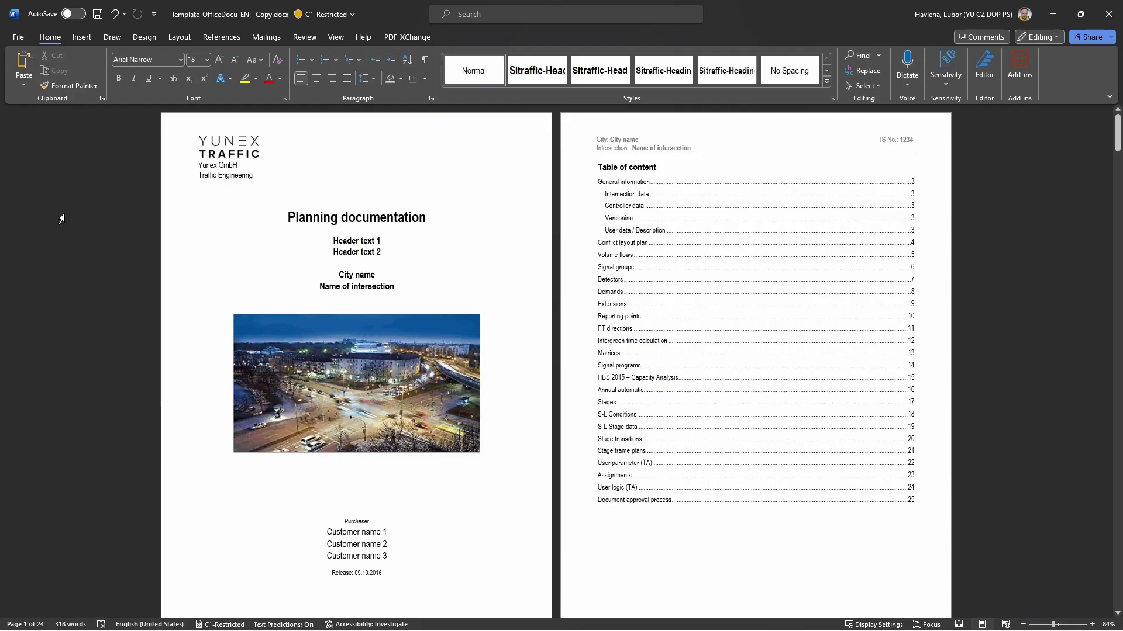
- Delete the Volume flows heading and its field, leaving 23 pages
{"action": "left_click", "coordinate": [638, 263], "text": "ctrl"}
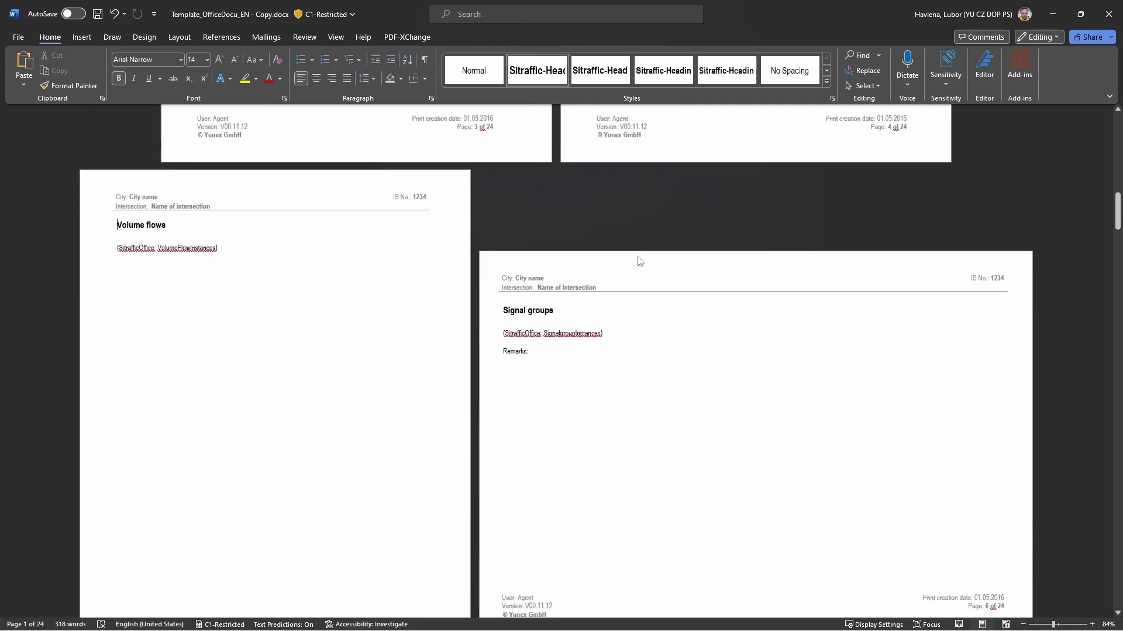
{"action": "left_click_drag", "start_coordinate": [269, 250], "coordinate": [116, 225]}
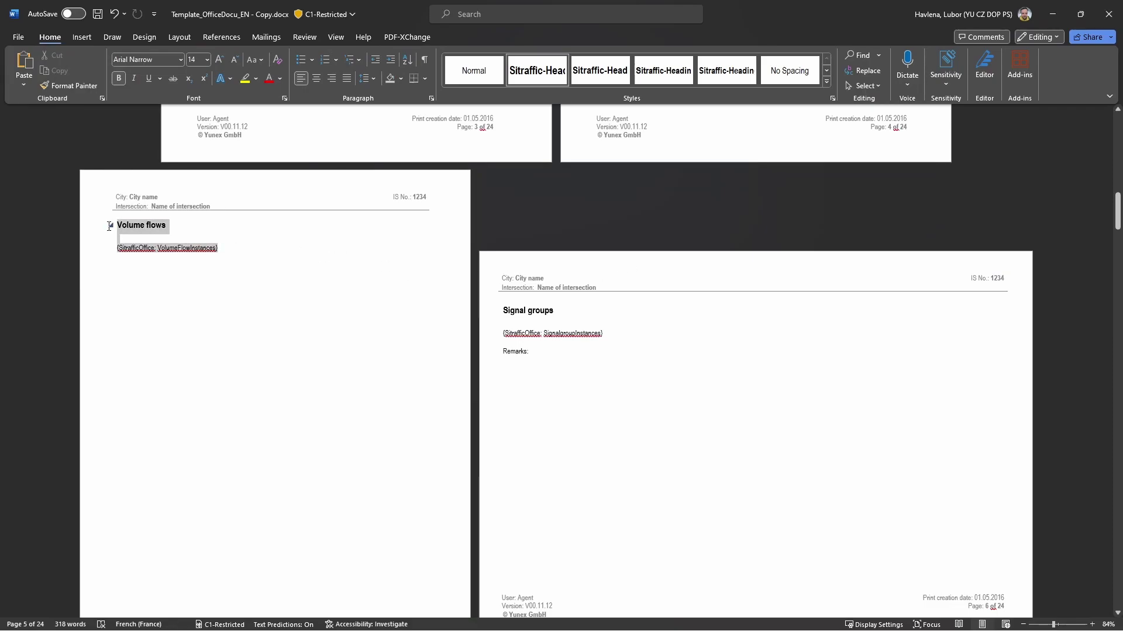
{"action": "key", "text": "Delete"}
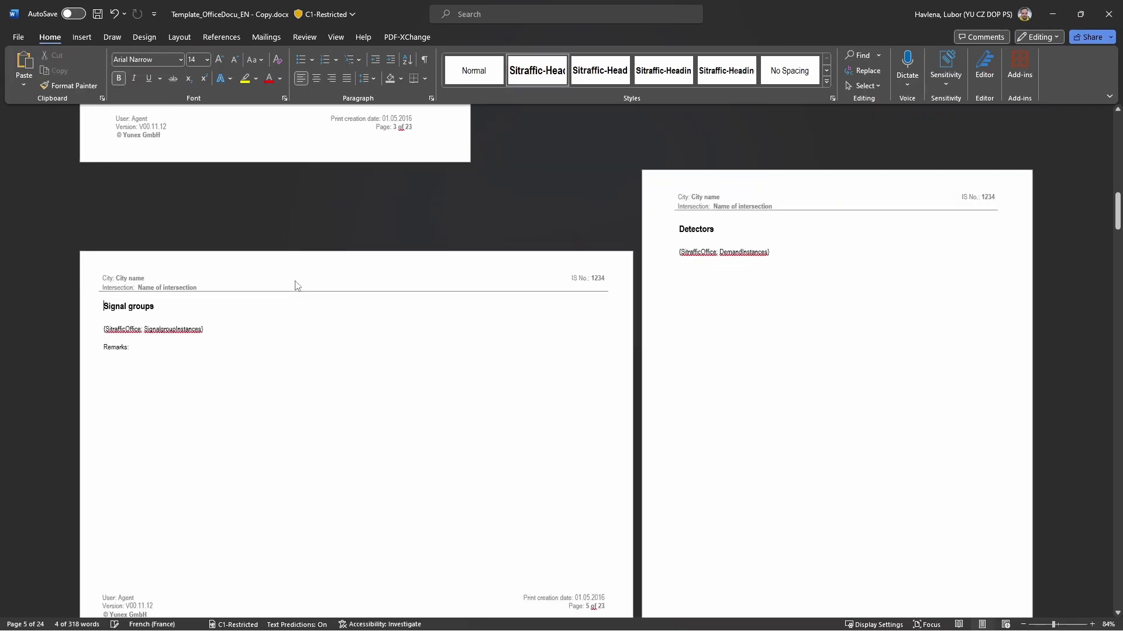
{"action": "key", "text": "ctrl+Home"}
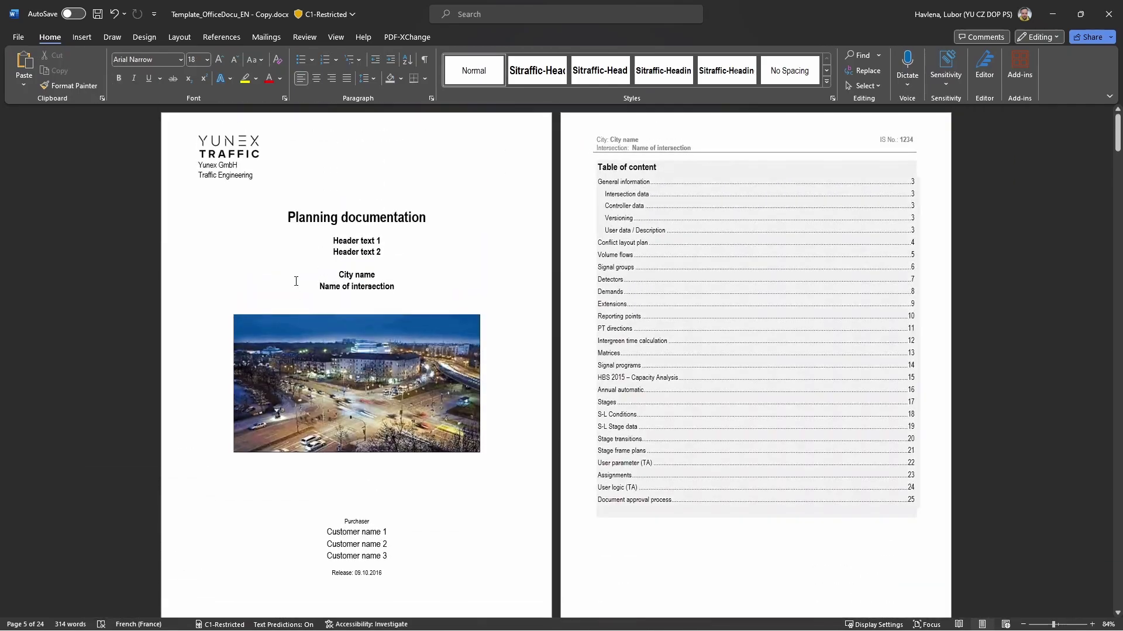
- Delete the S-L Conditions section and its leftover empty landscape page
{"action": "left_click", "coordinate": [631, 416], "text": "ctrl"}
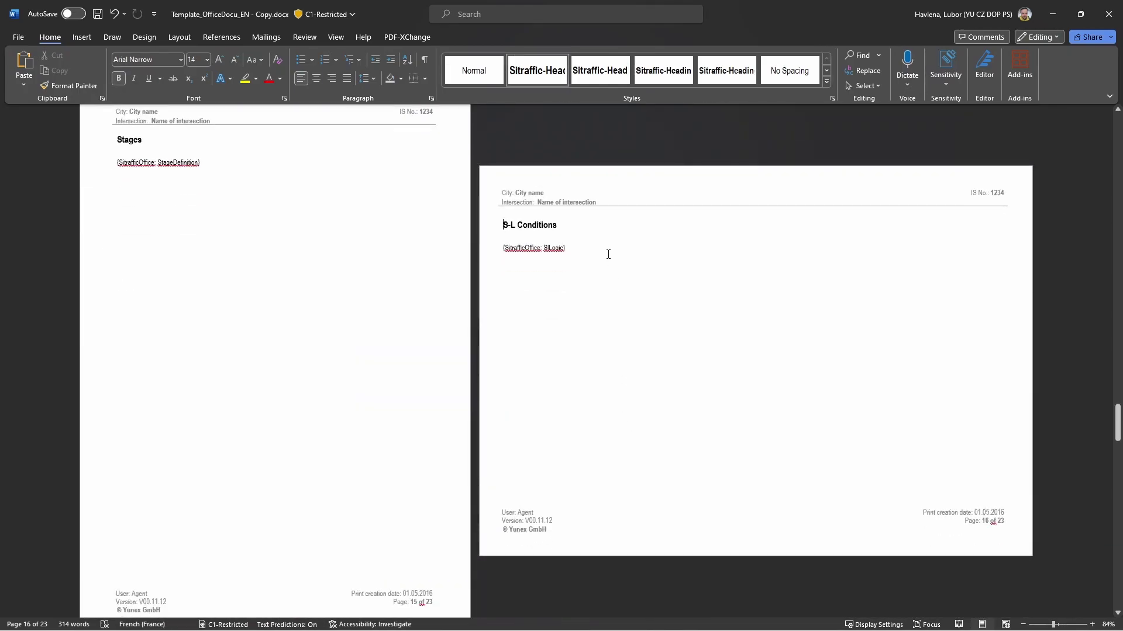
{"action": "left_click_drag", "start_coordinate": [506, 257], "coordinate": [480, 220]}
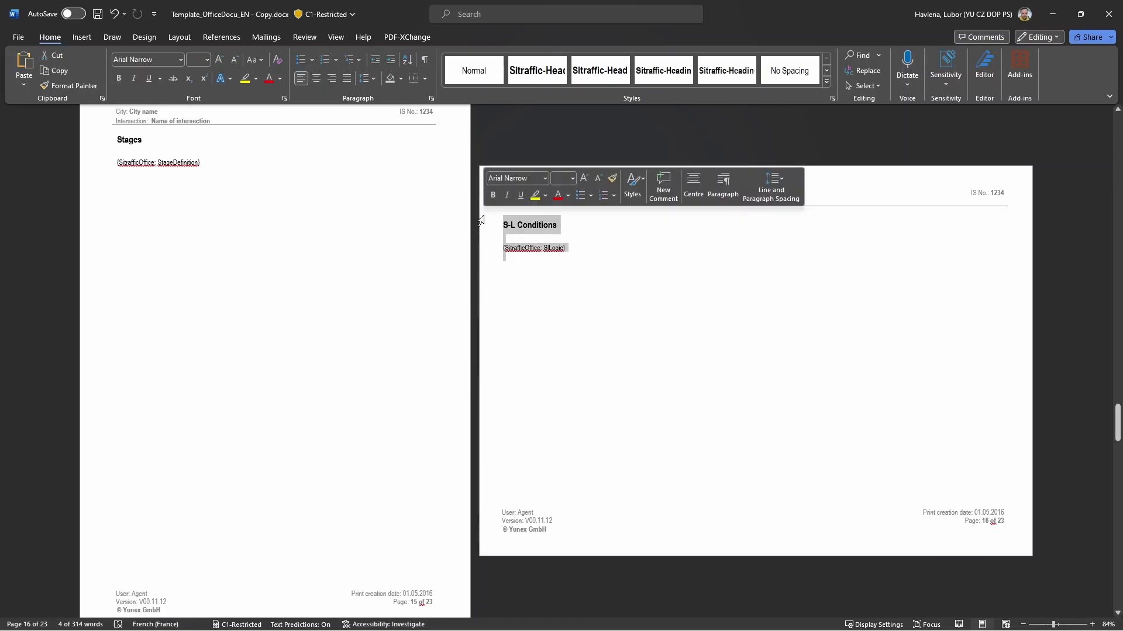
{"action": "key", "text": "Delete"}
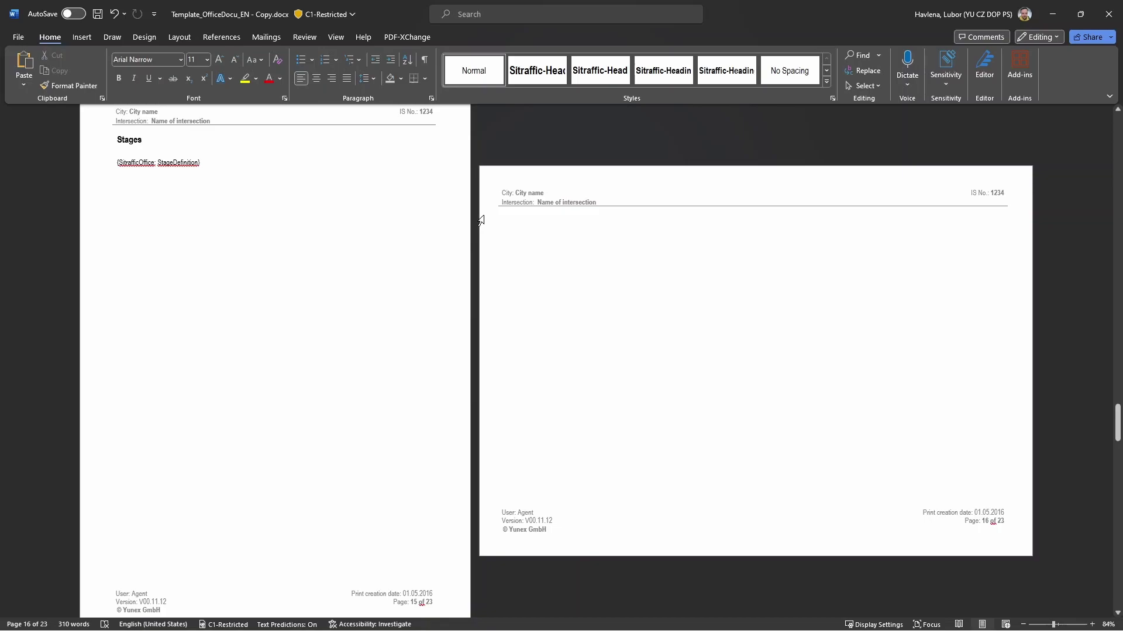
{"action": "key", "text": "Delete"}
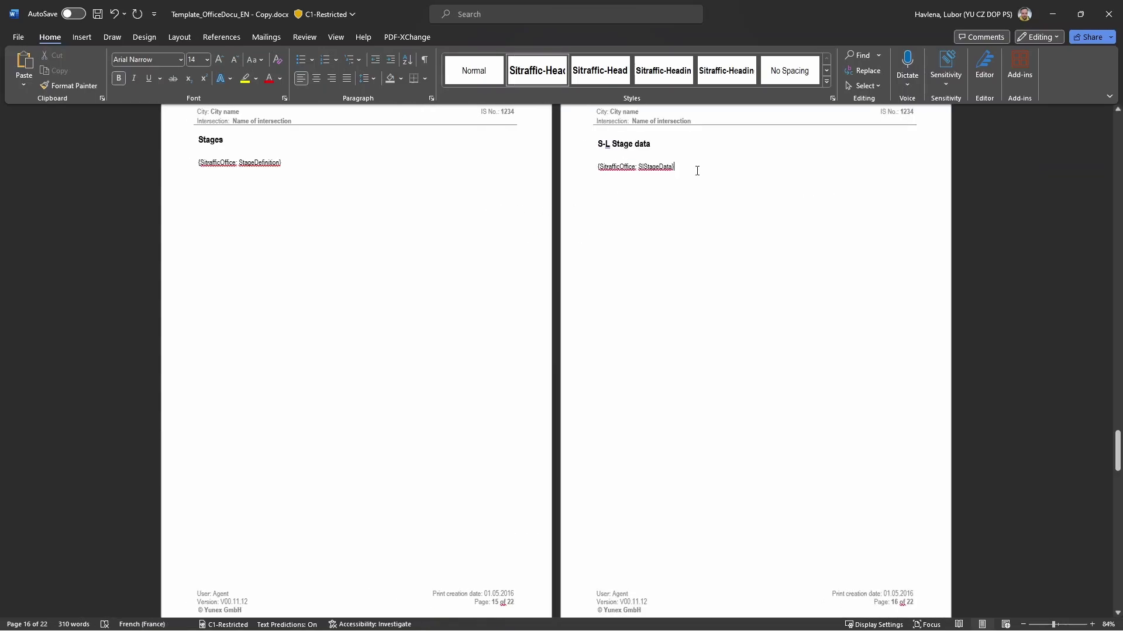
- Delete the S-L Stage data heading and field, bringing the document to 21 pages
{"action": "left_click_drag", "start_coordinate": [696, 168], "coordinate": [590, 142]}
{"action": "key", "text": "Delete"}
{"action": "key", "text": "Delete"}
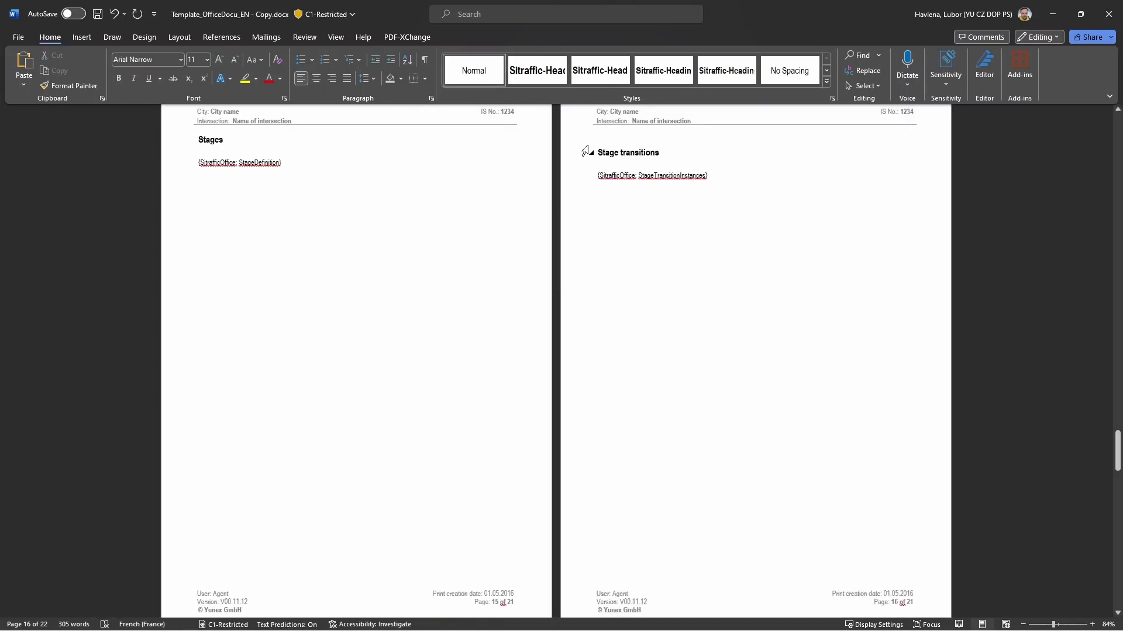
{"action": "key", "text": "ctrl+Home"}
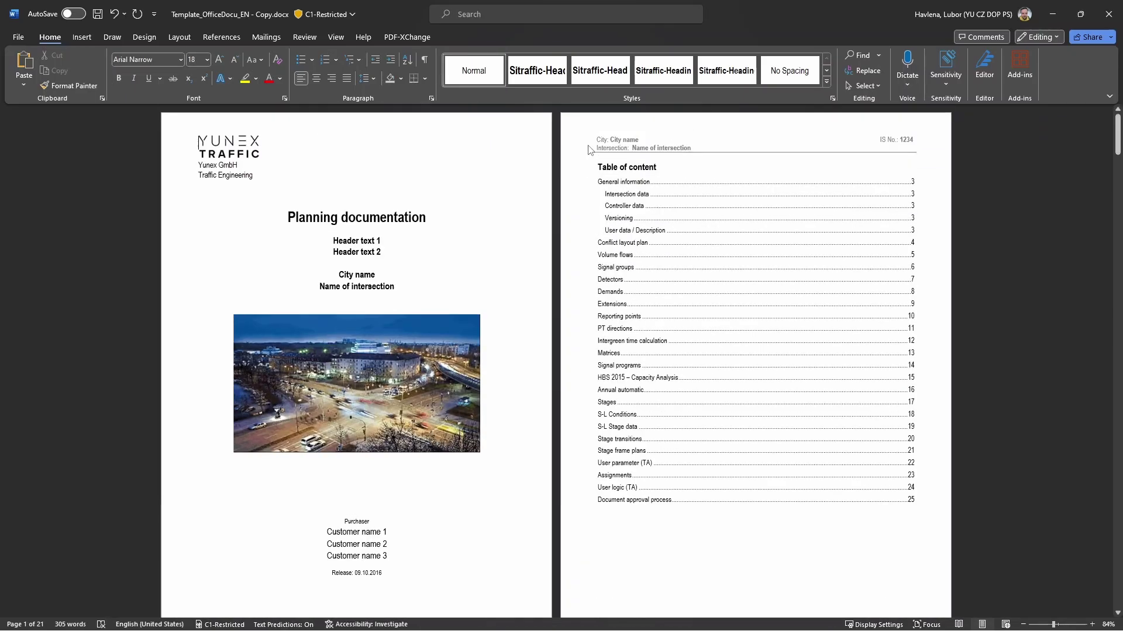
- Delete the Stage frame plans heading, fields and its now-empty page
{"action": "left_click", "coordinate": [617, 287]}
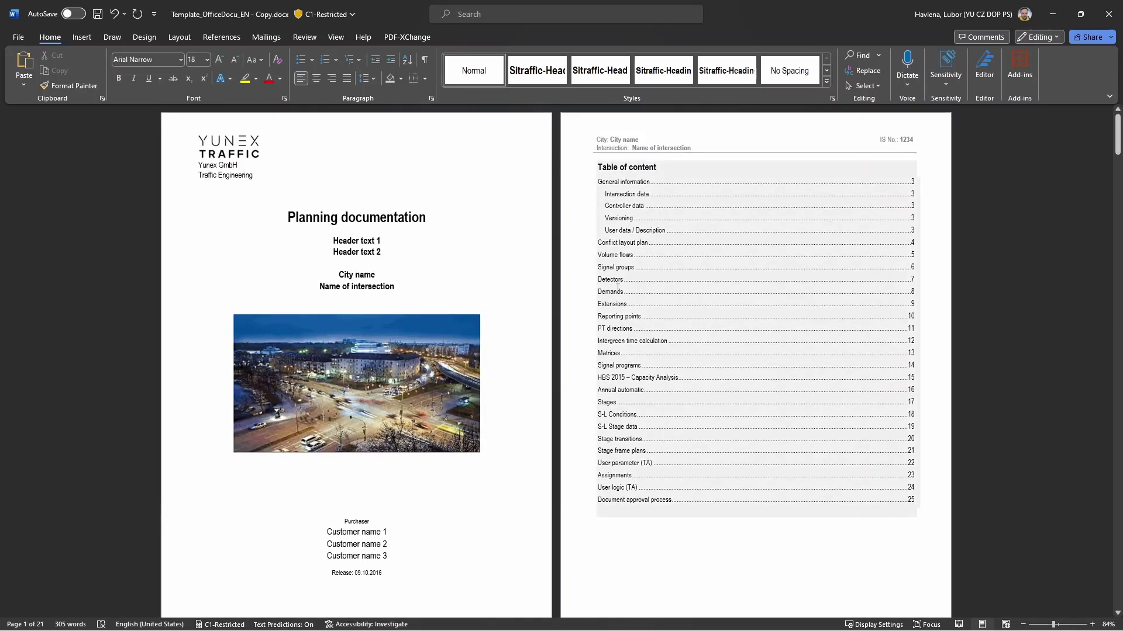
{"action": "left_click", "coordinate": [625, 451], "text": "ctrl"}
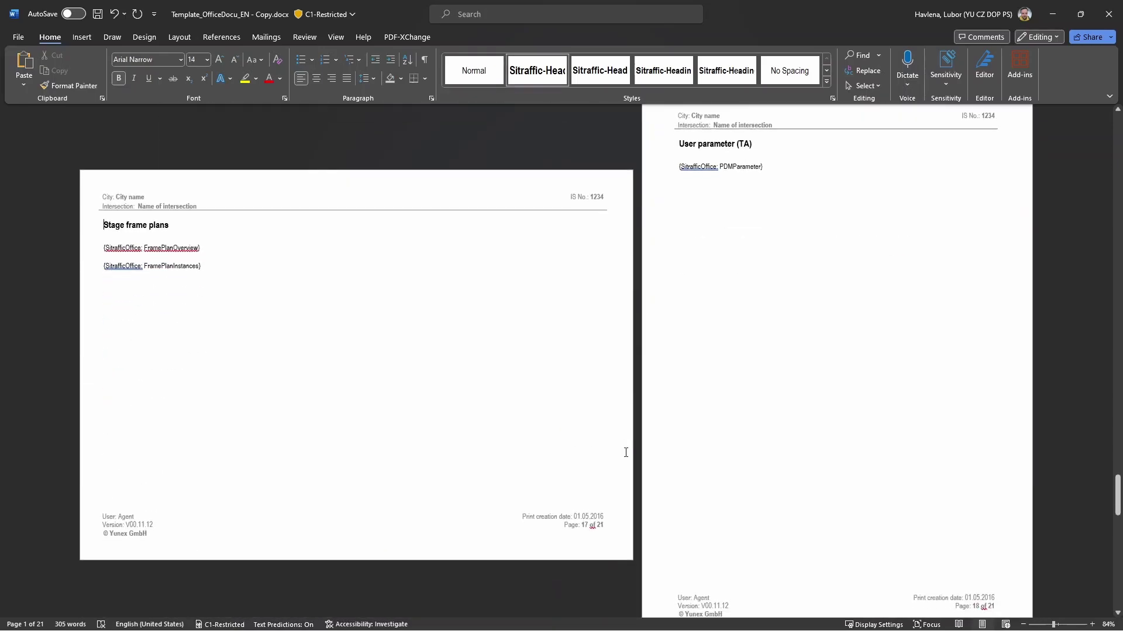
{"action": "left_click_drag", "start_coordinate": [209, 267], "coordinate": [73, 232]}
{"action": "key", "text": "Delete"}
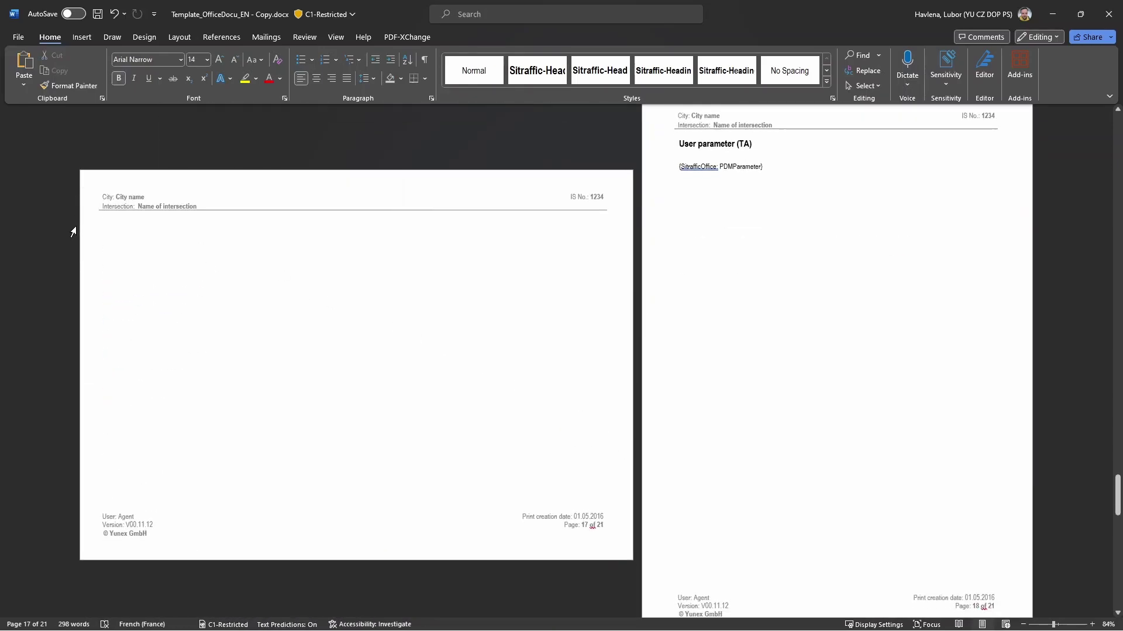
{"action": "key", "text": "Delete"}
{"action": "key", "text": "ctrl+Home"}
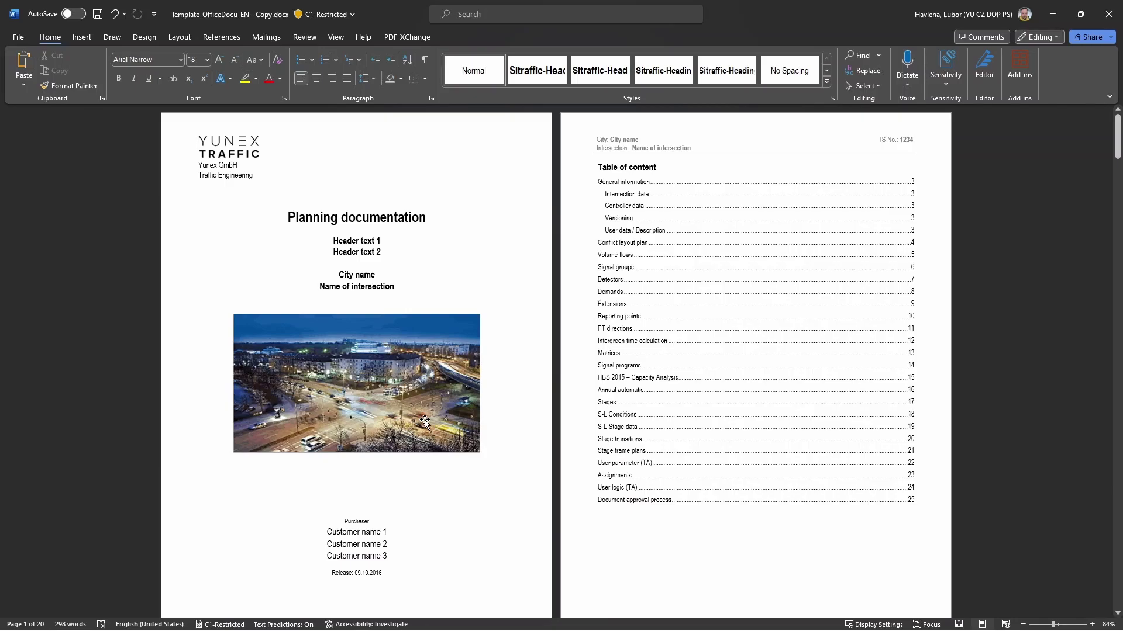
- Delete the User logic (TA) heading and field with its page, leaving 19 pages
{"action": "left_click", "coordinate": [627, 489], "text": "ctrl"}
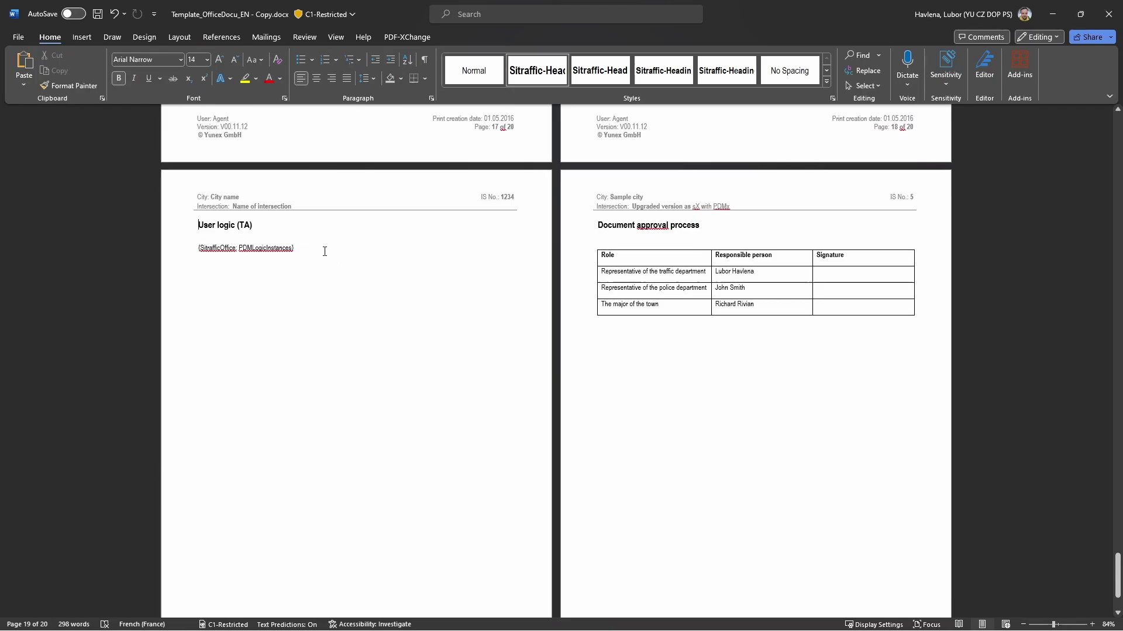
{"action": "left_click_drag", "start_coordinate": [323, 251], "coordinate": [173, 218]}
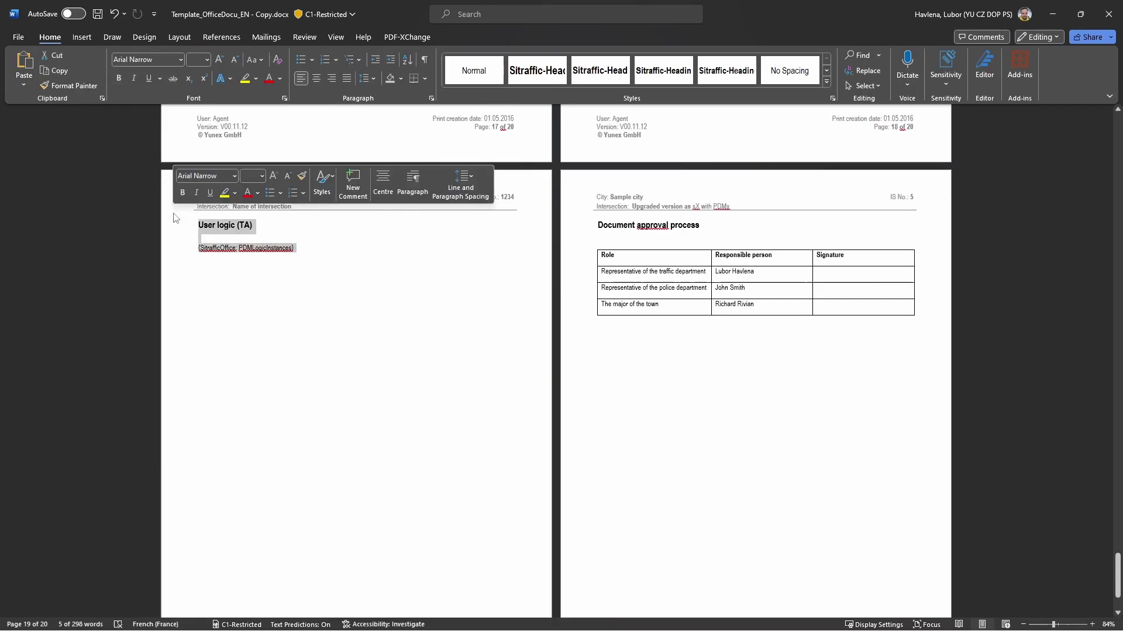
{"action": "key", "text": "Delete"}
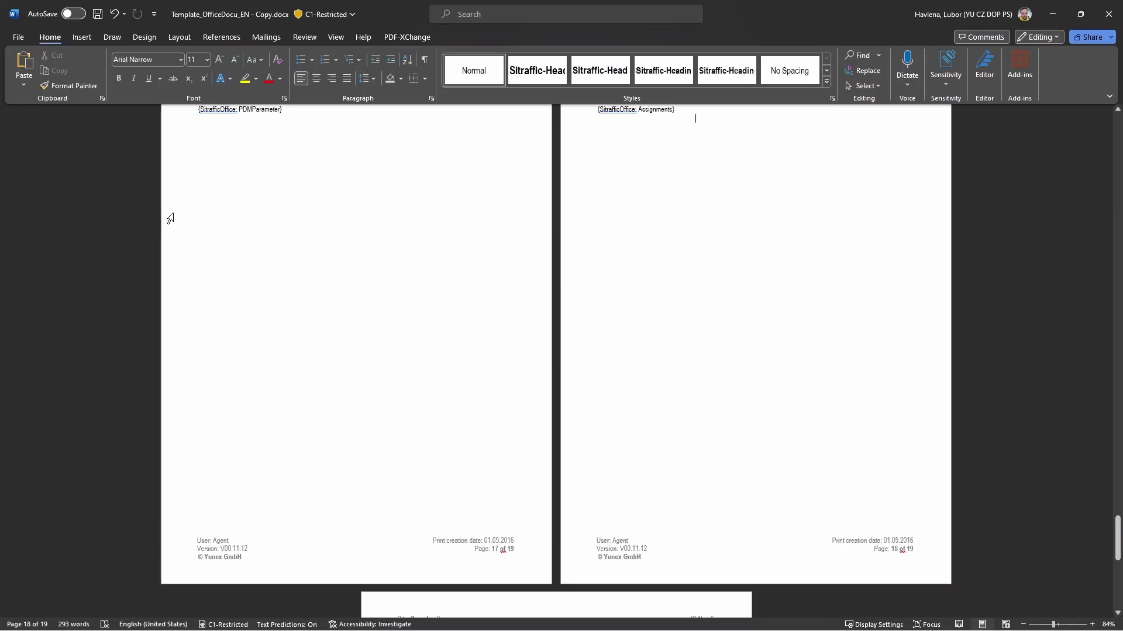
{"action": "key", "text": "ctrl+Home"}
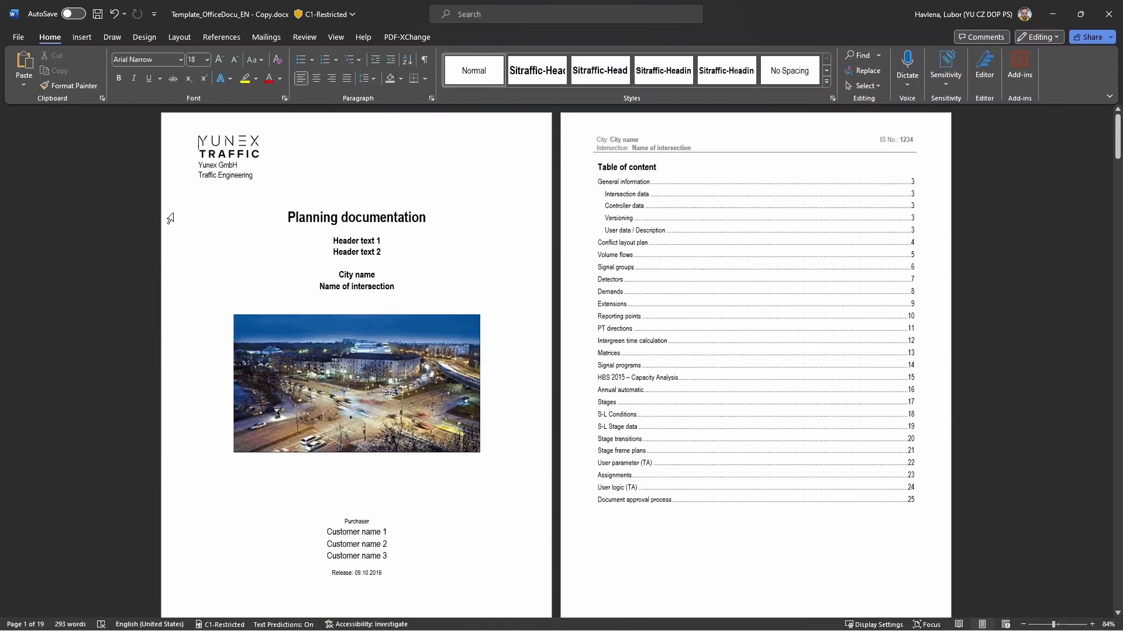
- Update the table of contents field so only the remaining sections and their page numbers appear
{"action": "left_click", "coordinate": [621, 270]}
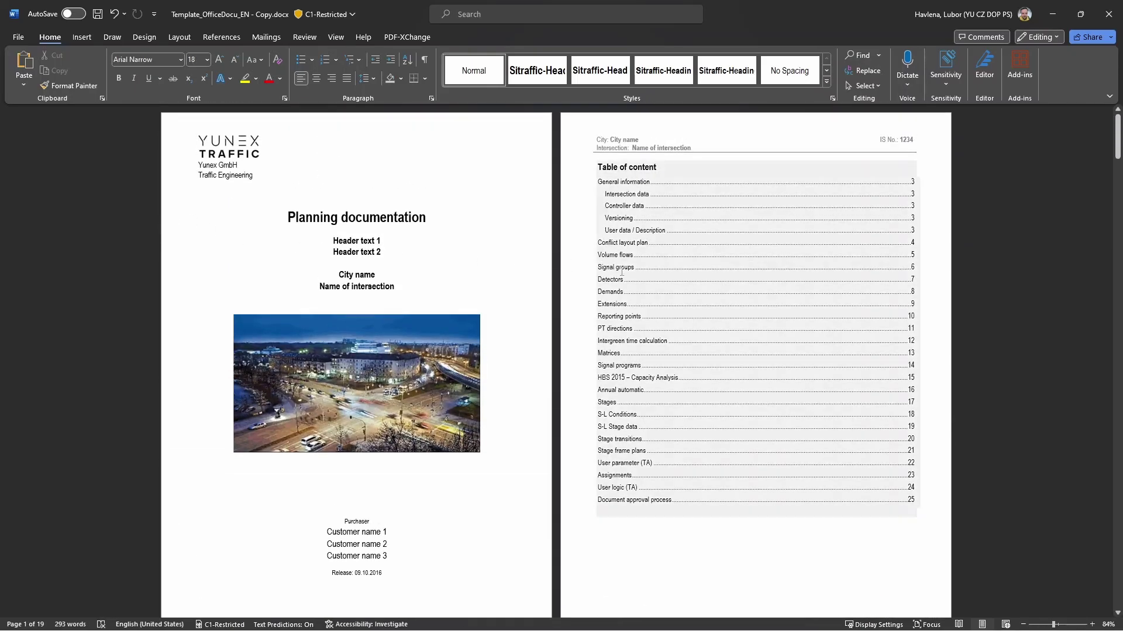
{"action": "right_click", "coordinate": [680, 304]}
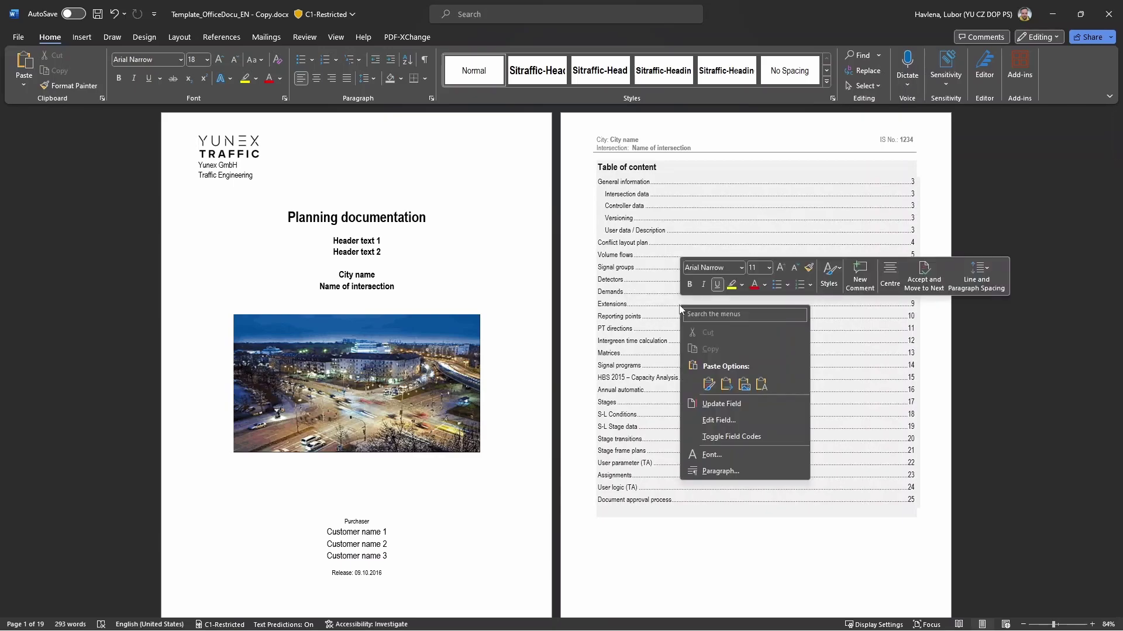
{"action": "left_click", "coordinate": [718, 404]}
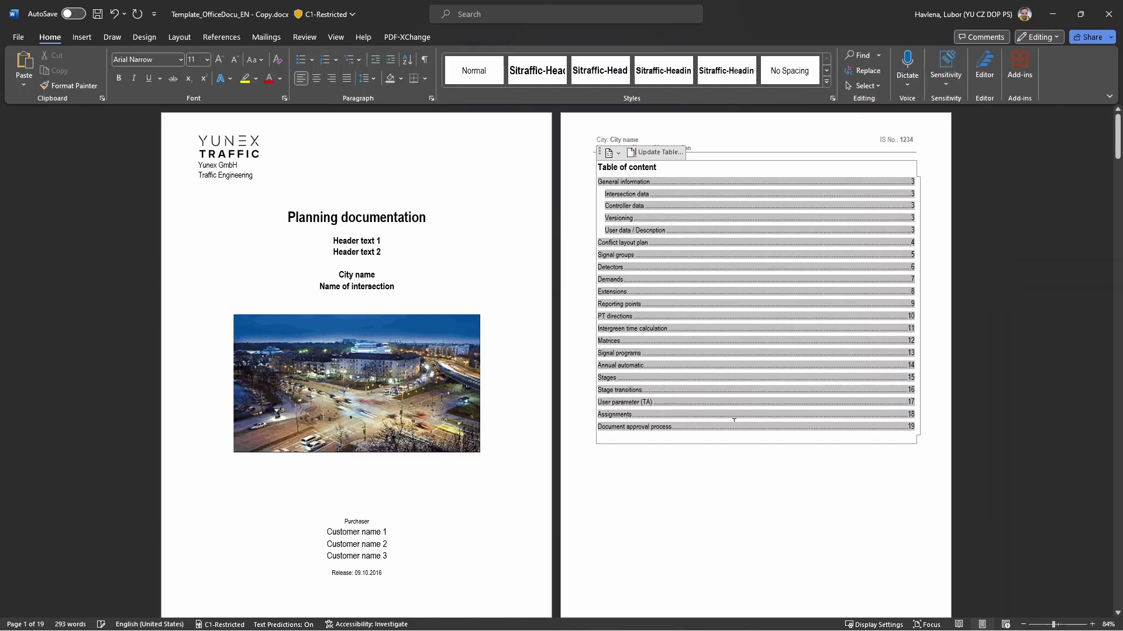
{"action": "left_click", "coordinate": [759, 478]}
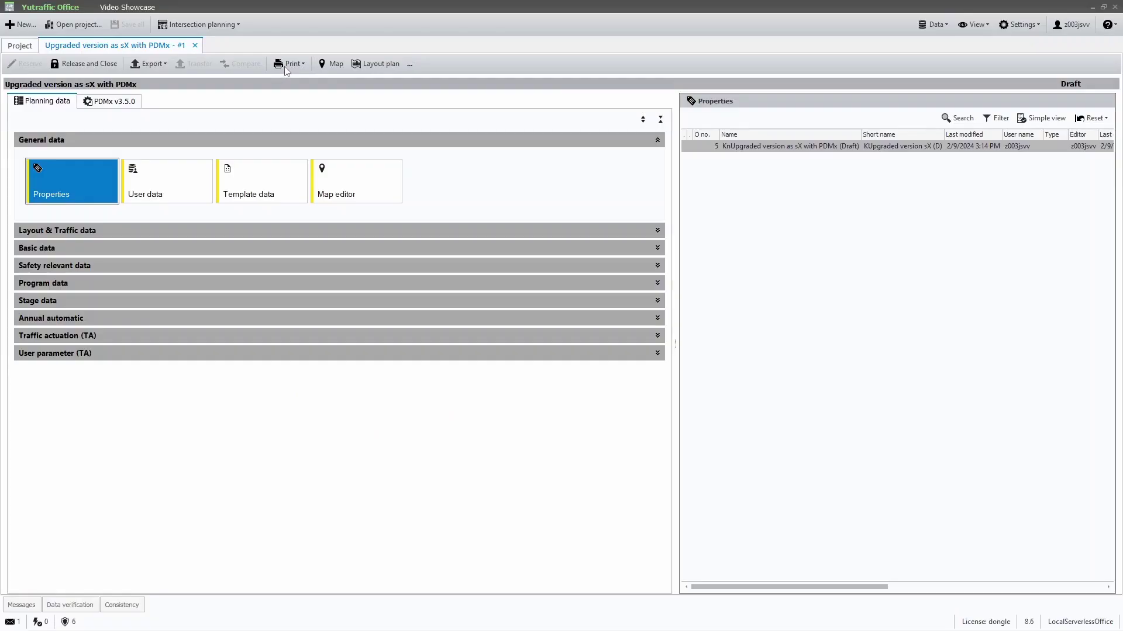
- Start the Planning documentation wizard and select the Template_OfficeDocu_EN - Copy.docx template
{"action": "left_click", "coordinate": [285, 66]}
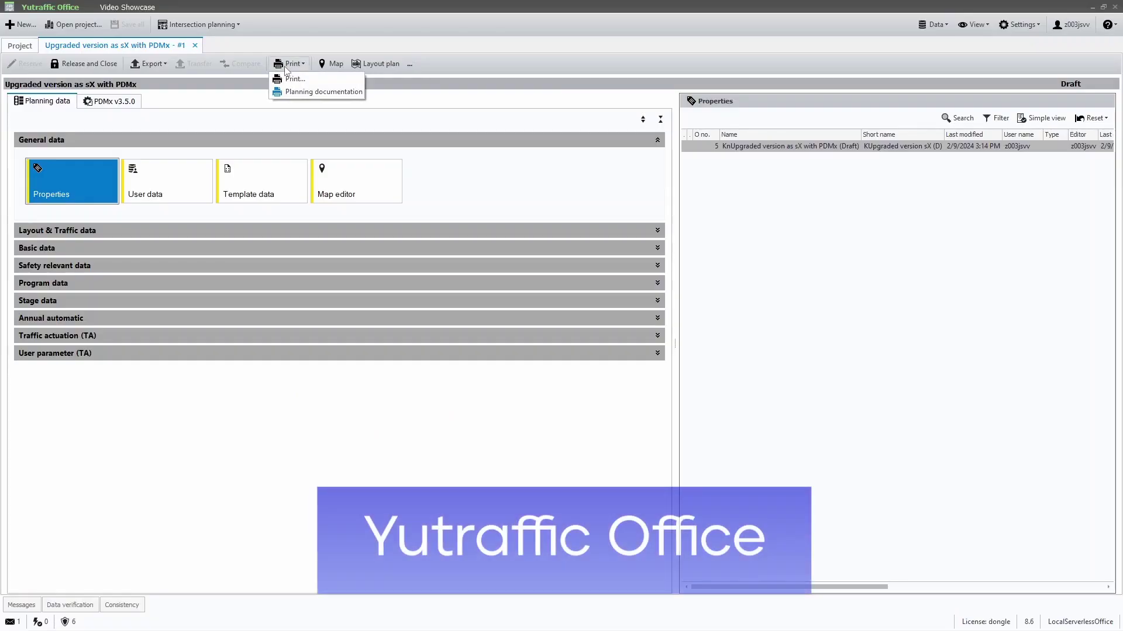
{"action": "left_click", "coordinate": [350, 93]}
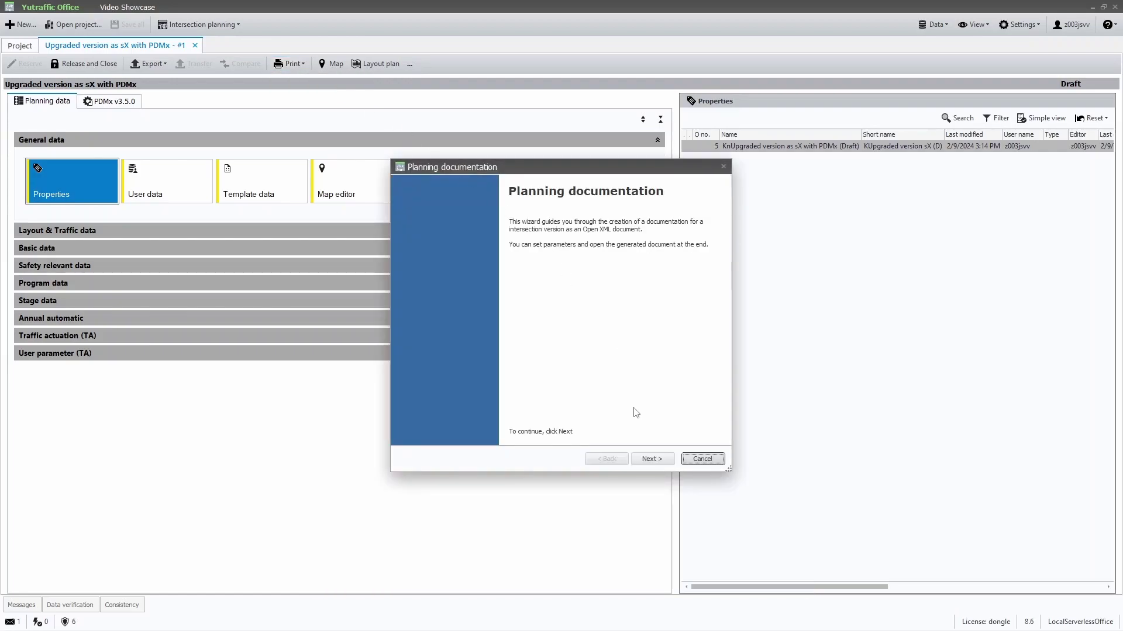
{"action": "left_click", "coordinate": [669, 462]}
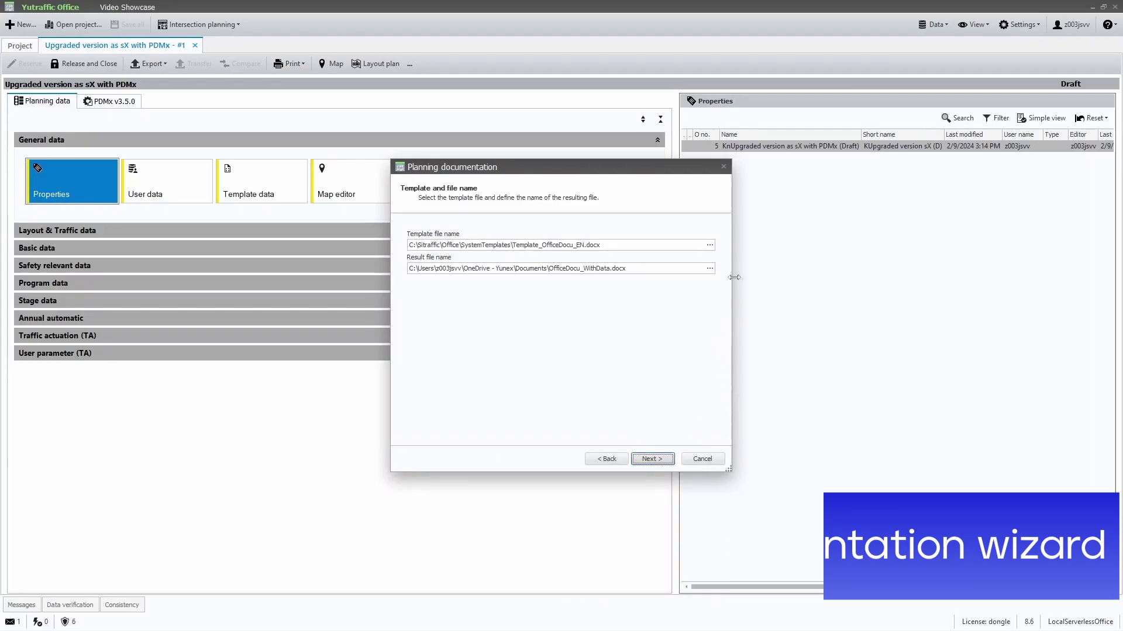
{"action": "left_click", "coordinate": [709, 245]}
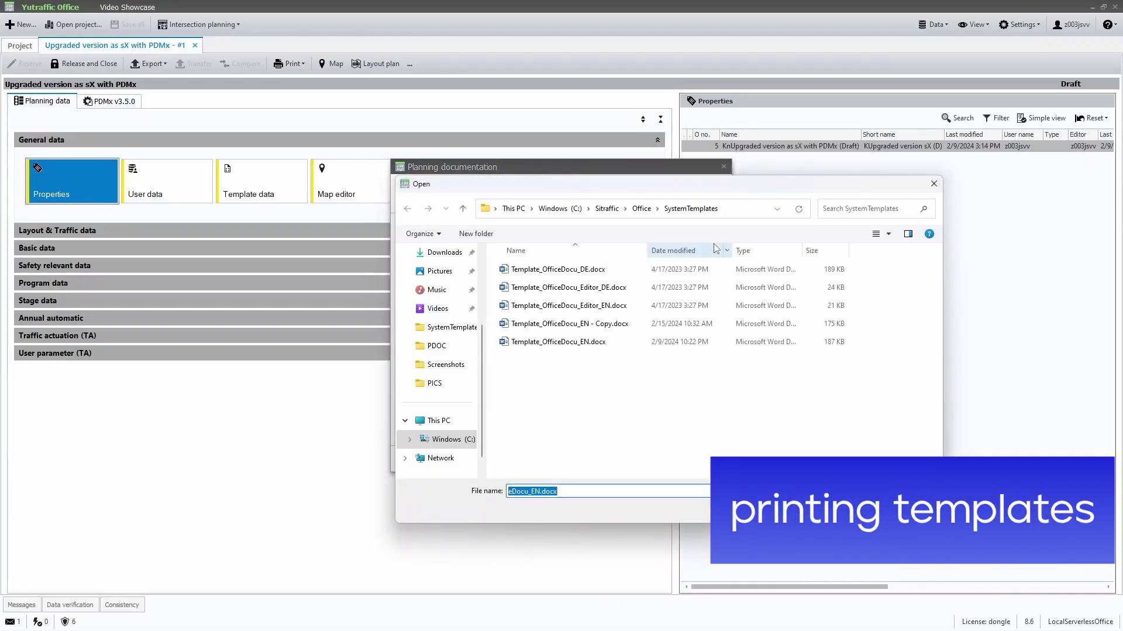
{"action": "left_click", "coordinate": [645, 325]}
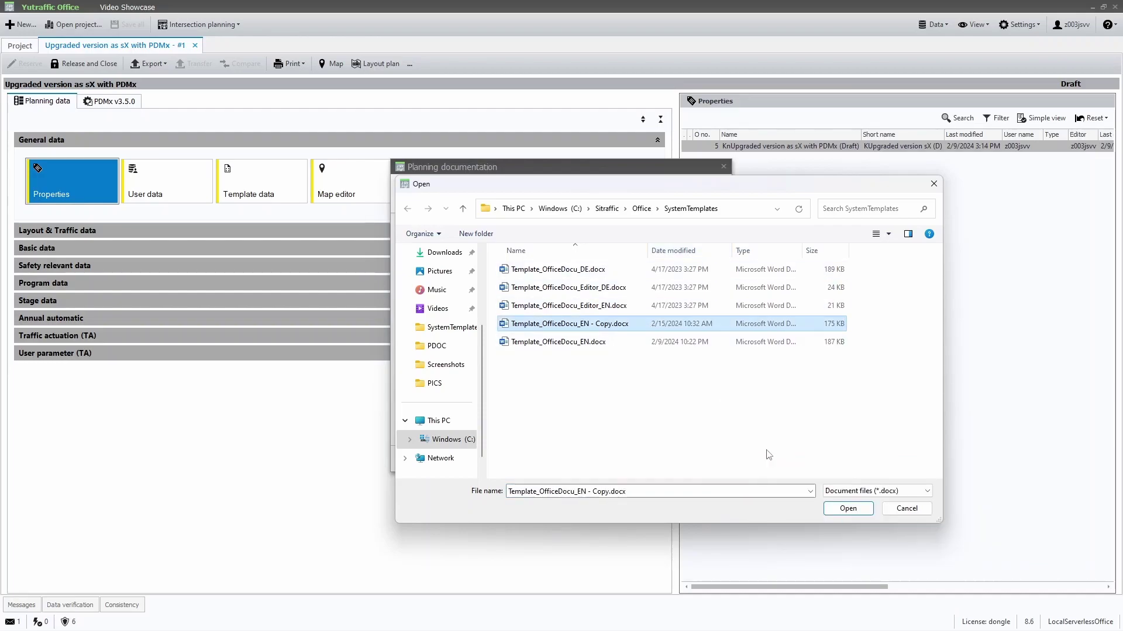
{"action": "left_click", "coordinate": [848, 508]}
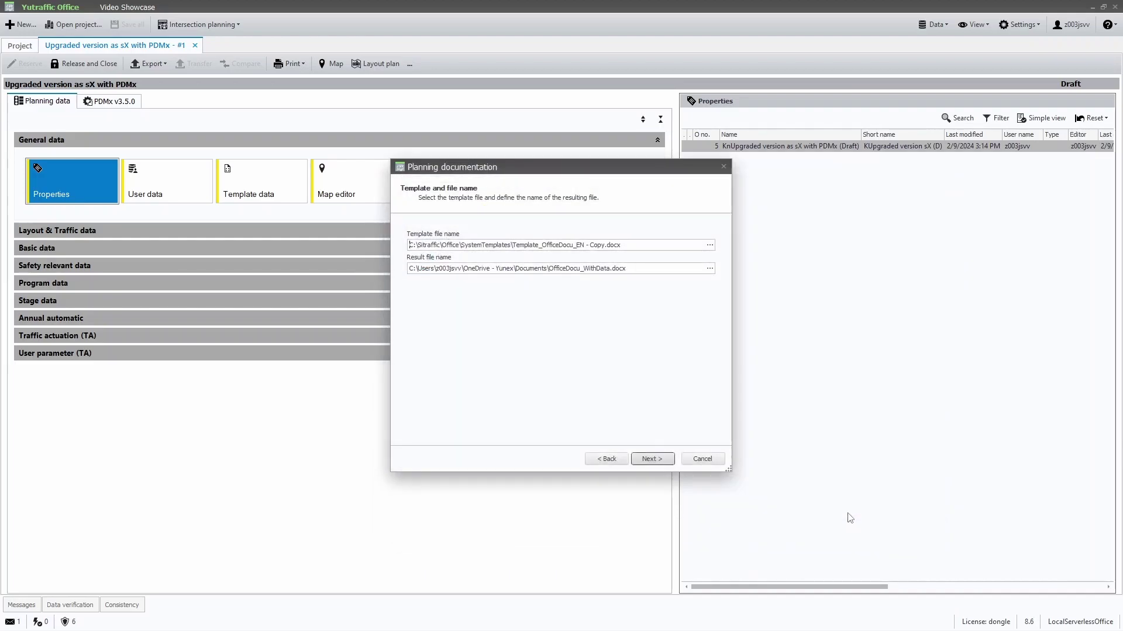
- Set the result file to PDOC_video.docx in Documents
{"action": "left_click", "coordinate": [709, 268]}
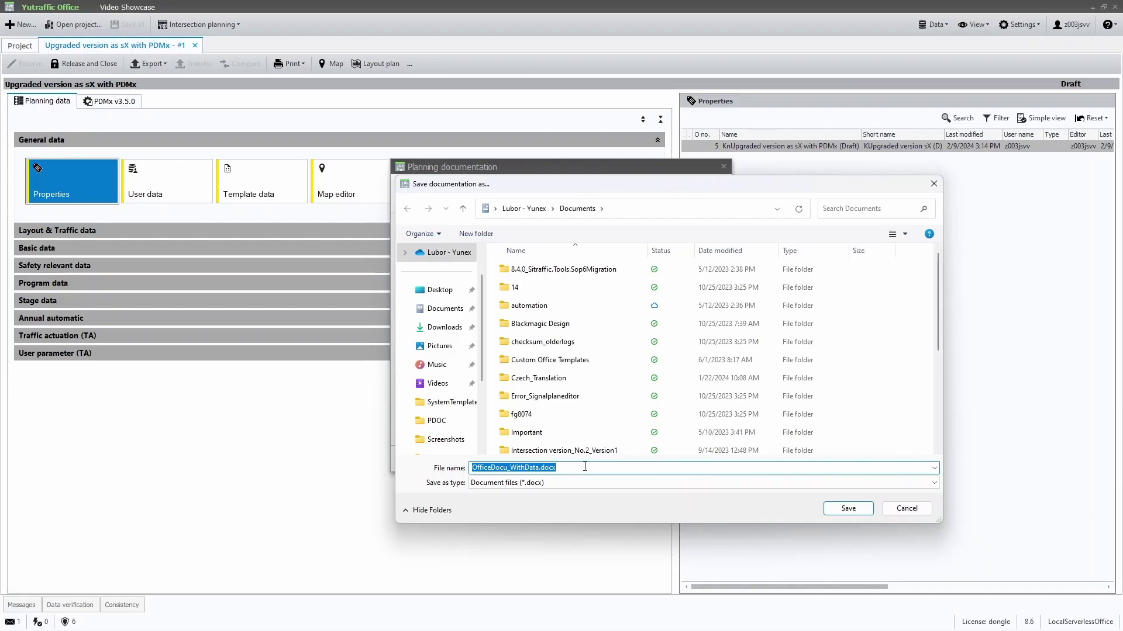
{"action": "type", "text": "PDOC"}
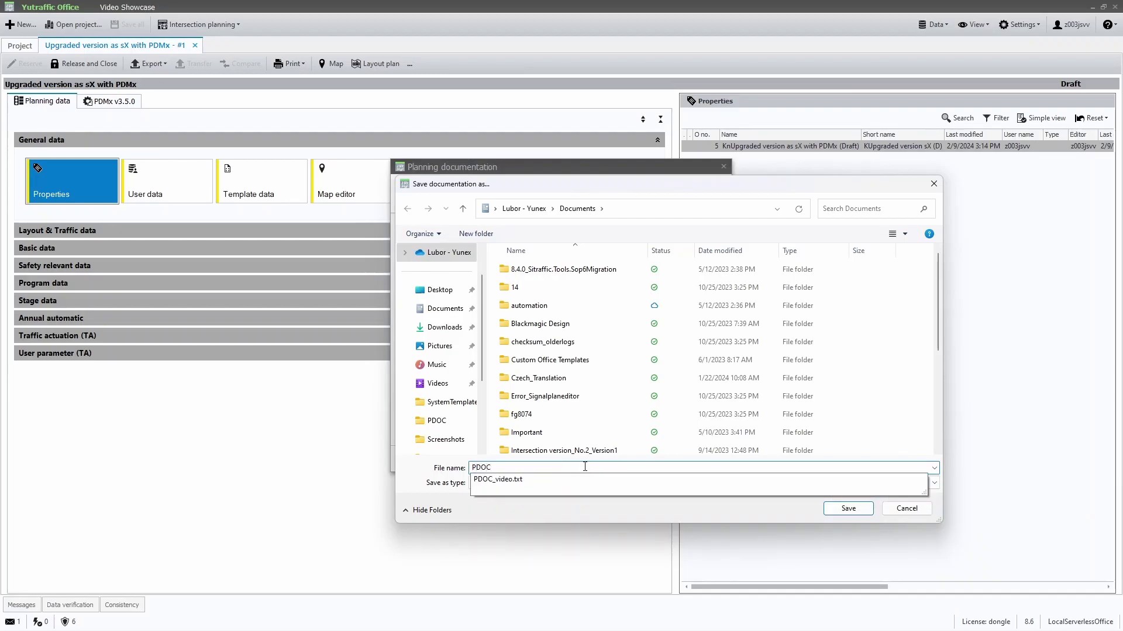
{"action": "type", "text": "_video"}
{"action": "left_click", "coordinate": [848, 508]}
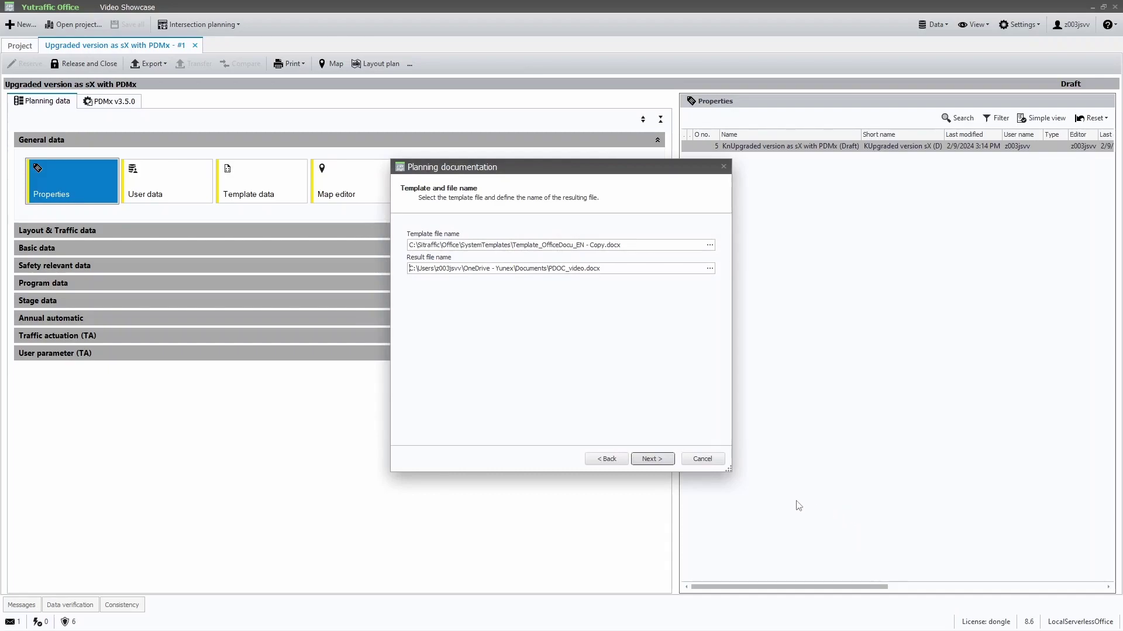
- In object selection, uncheck SP 1 under Signal programs so it is excluded from printing
{"action": "left_click", "coordinate": [651, 463]}
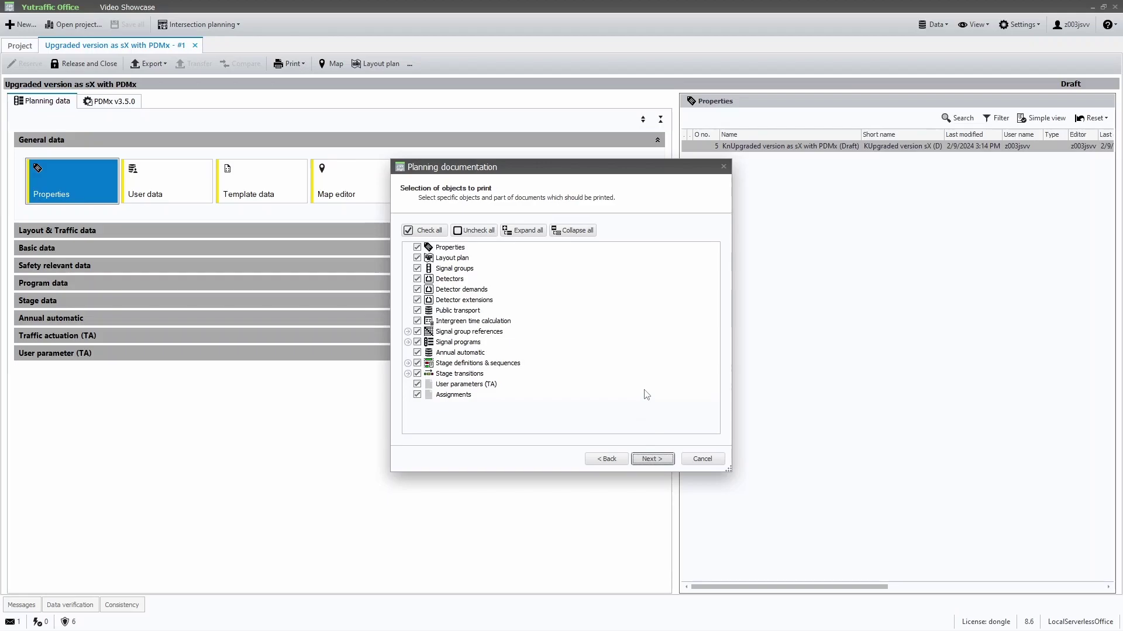
{"action": "left_click", "coordinate": [407, 343]}
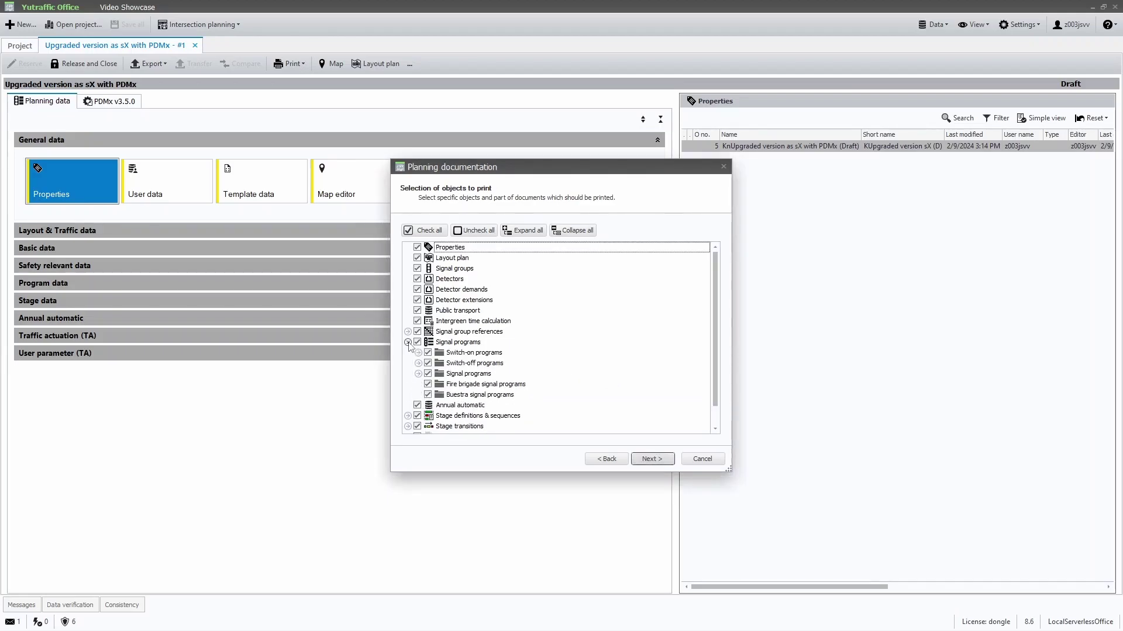
{"action": "left_click", "coordinate": [418, 374]}
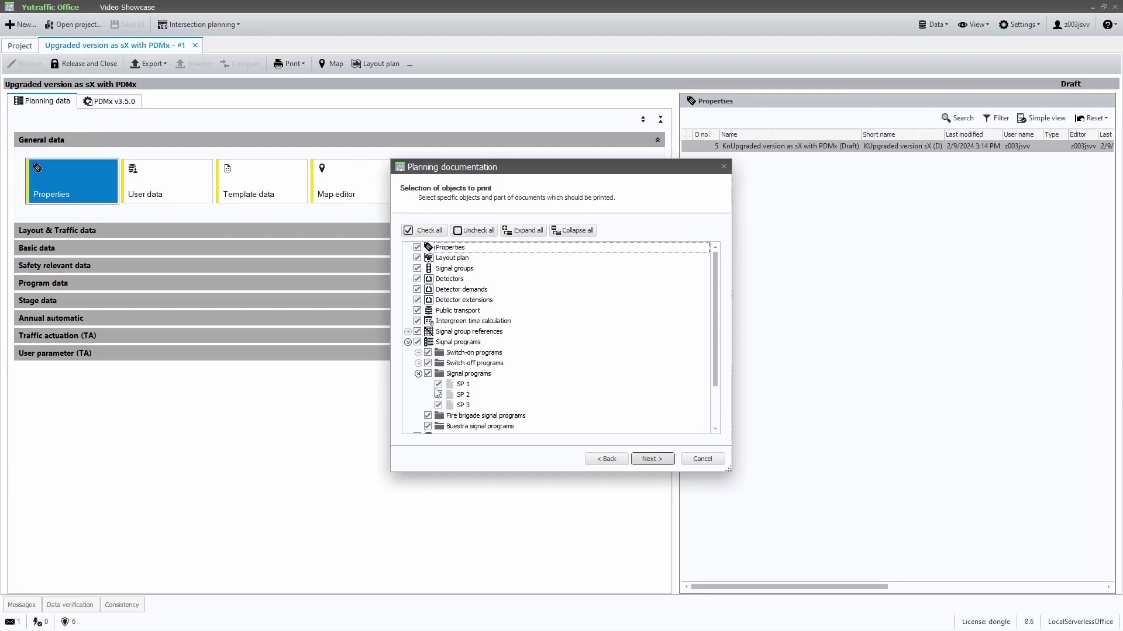
{"action": "left_click", "coordinate": [438, 384]}
{"action": "left_click", "coordinate": [418, 374]}
{"action": "left_click", "coordinate": [408, 342]}
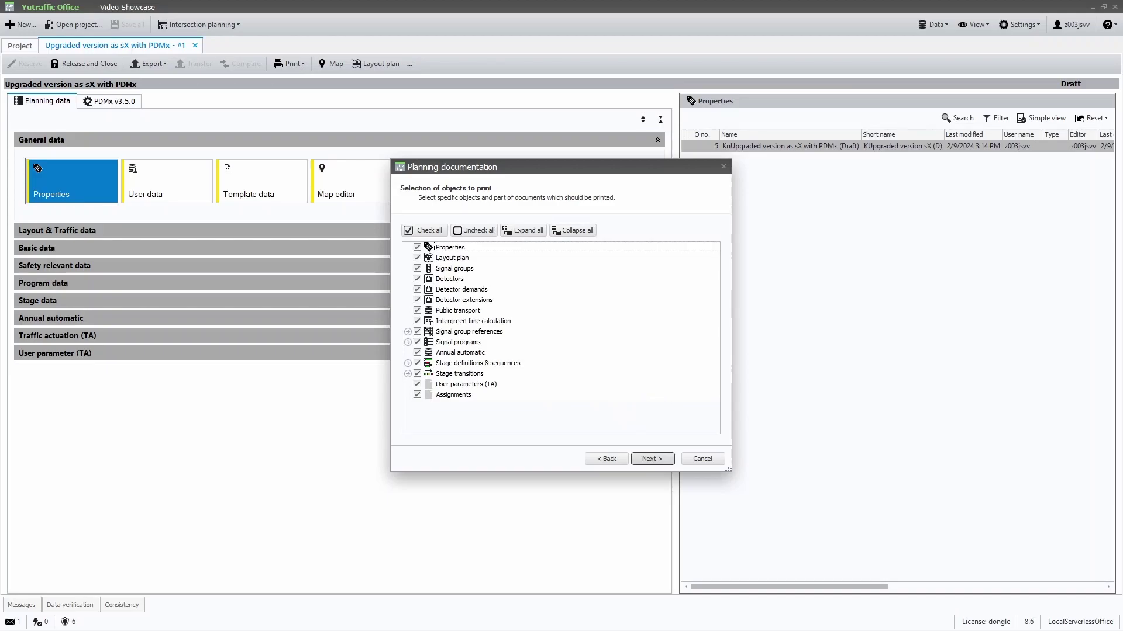
{"action": "key", "text": "Tab"}
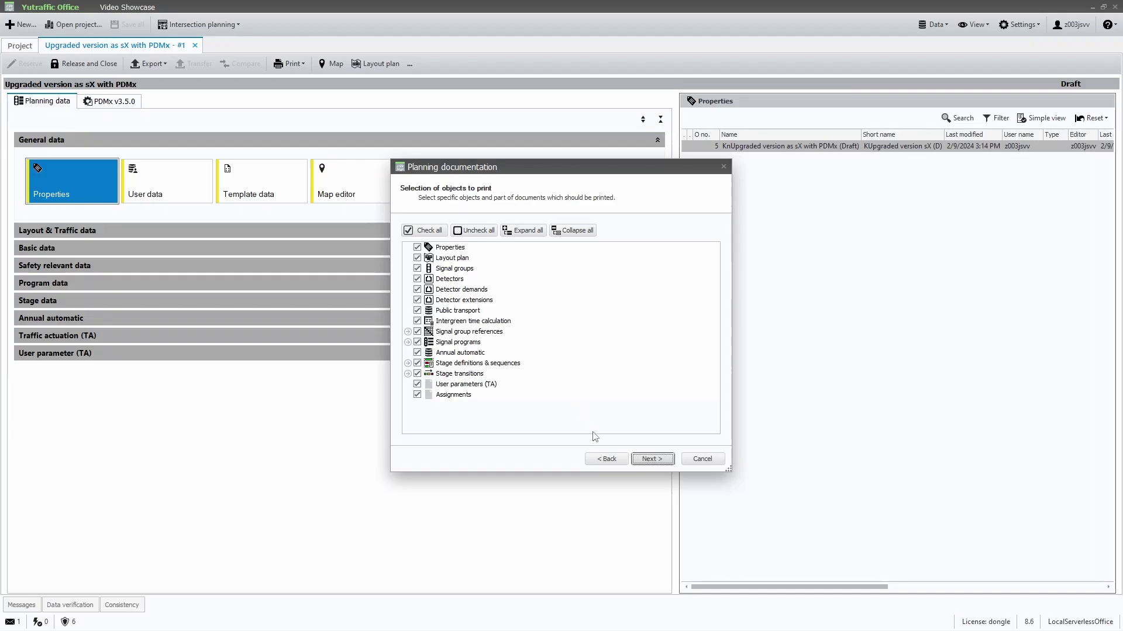
- Step through Document properties and Open resulting document, then Finish to generate PDOC_video.docx
{"action": "left_click", "coordinate": [652, 459]}
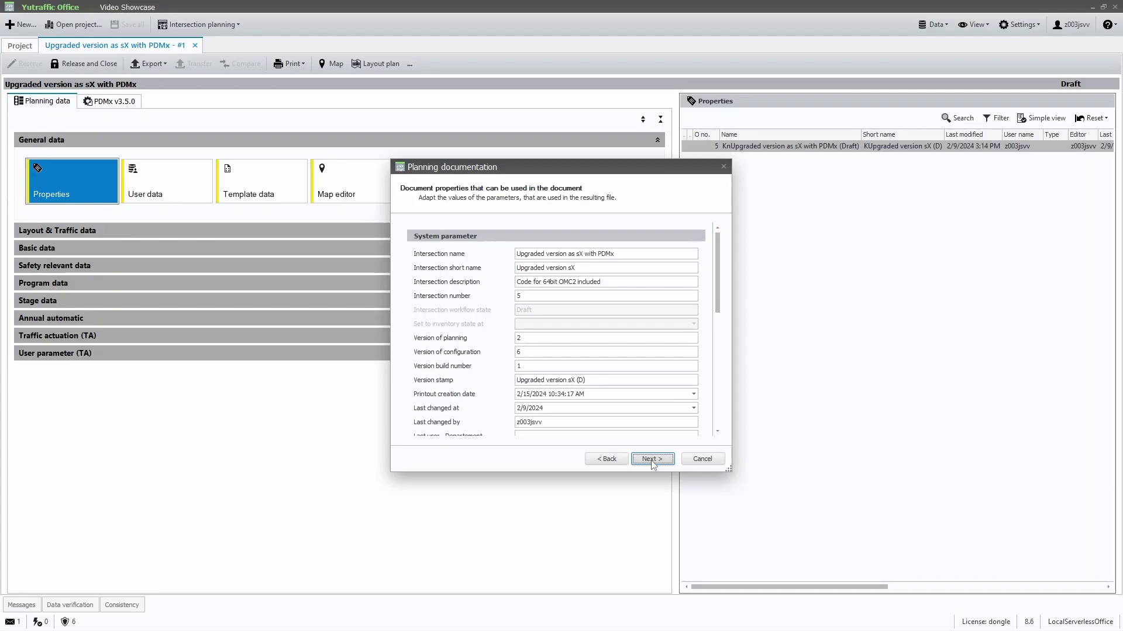
{"action": "left_click", "coordinate": [652, 459]}
{"action": "left_click", "coordinate": [652, 460]}
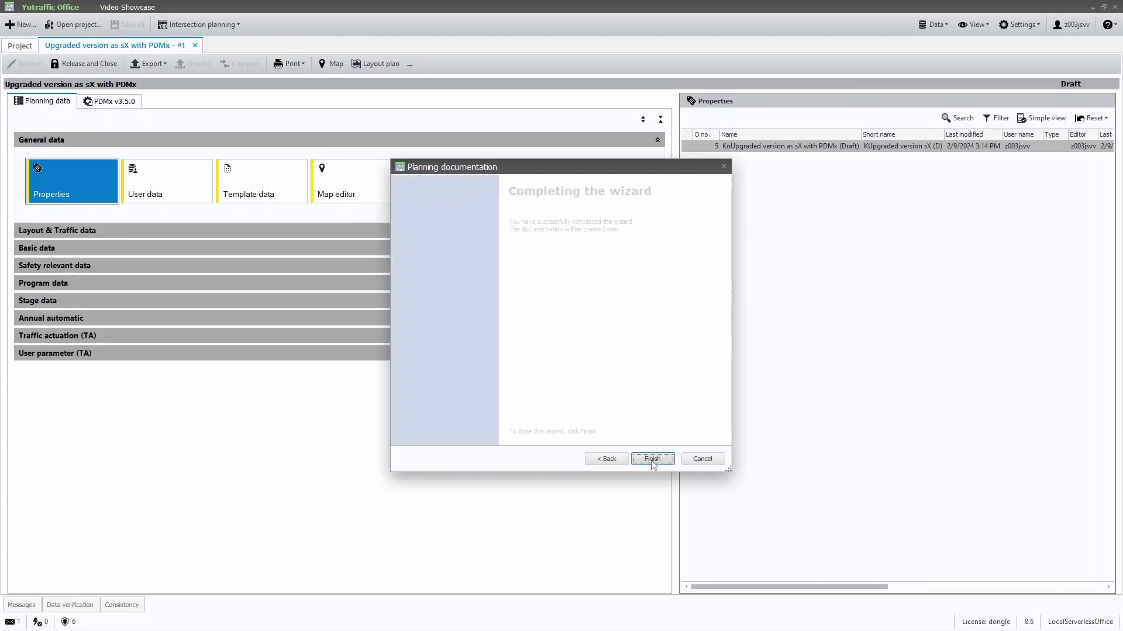
{"action": "left_click", "coordinate": [652, 460]}
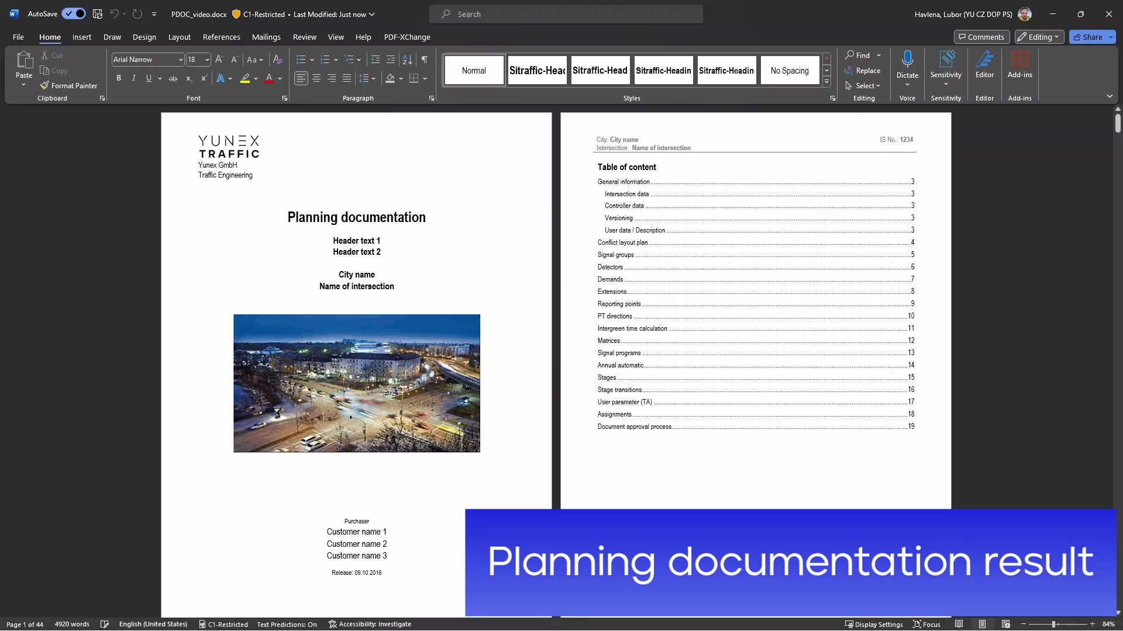
- Select the whole document and update its fields, rebuilding the entire table of contents
{"action": "left_click", "coordinate": [504, 521]}
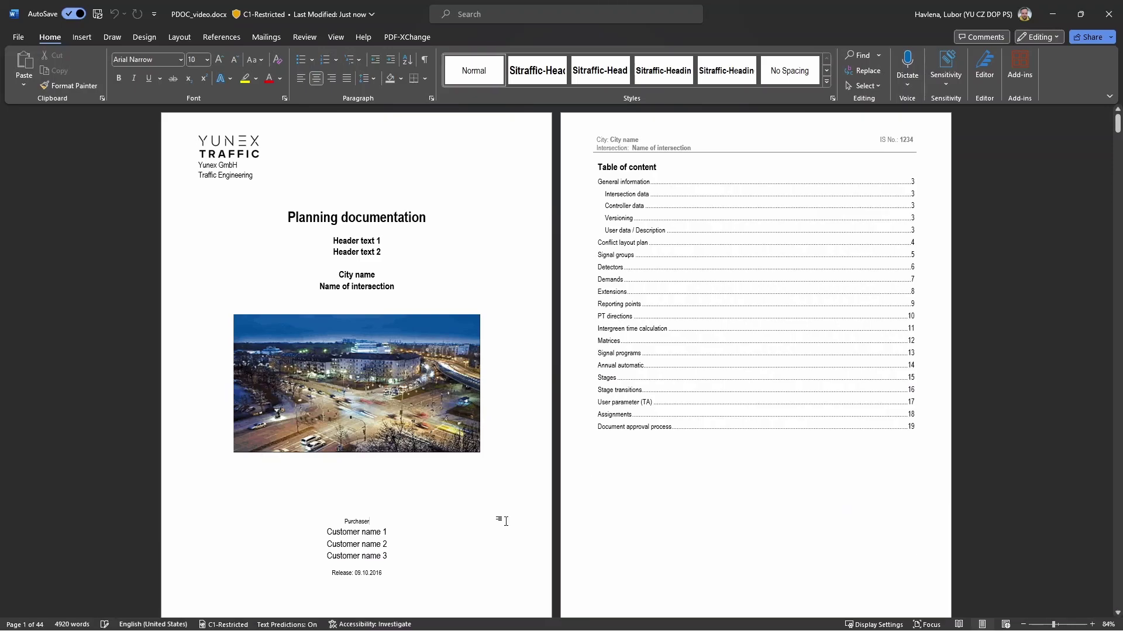
{"action": "key", "text": "ctrl+a"}
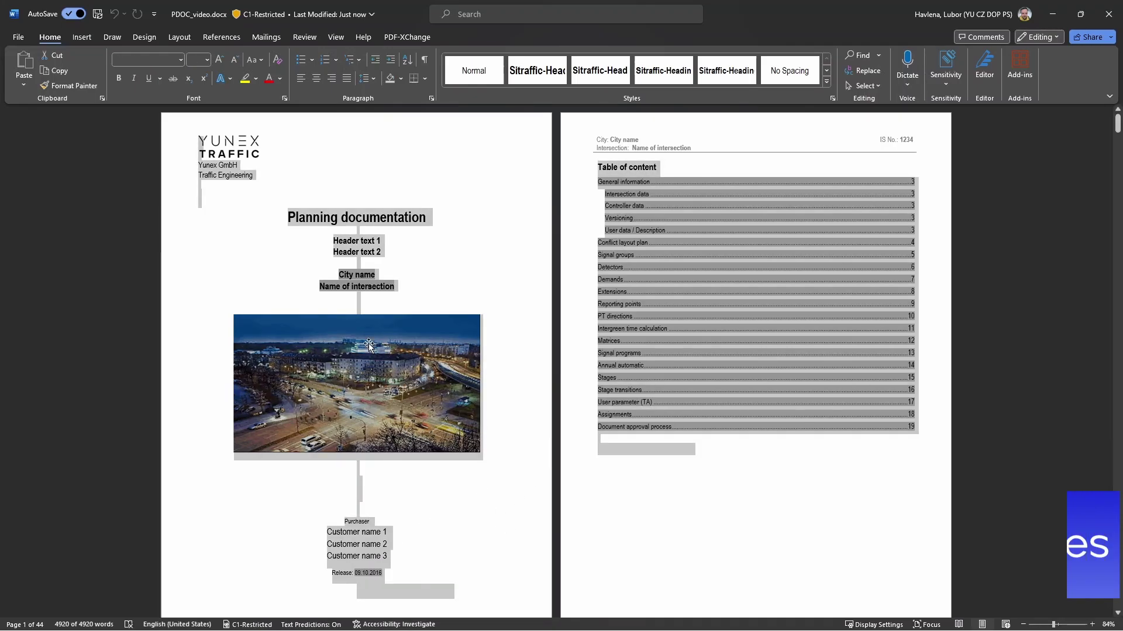
{"action": "right_click", "coordinate": [350, 288]}
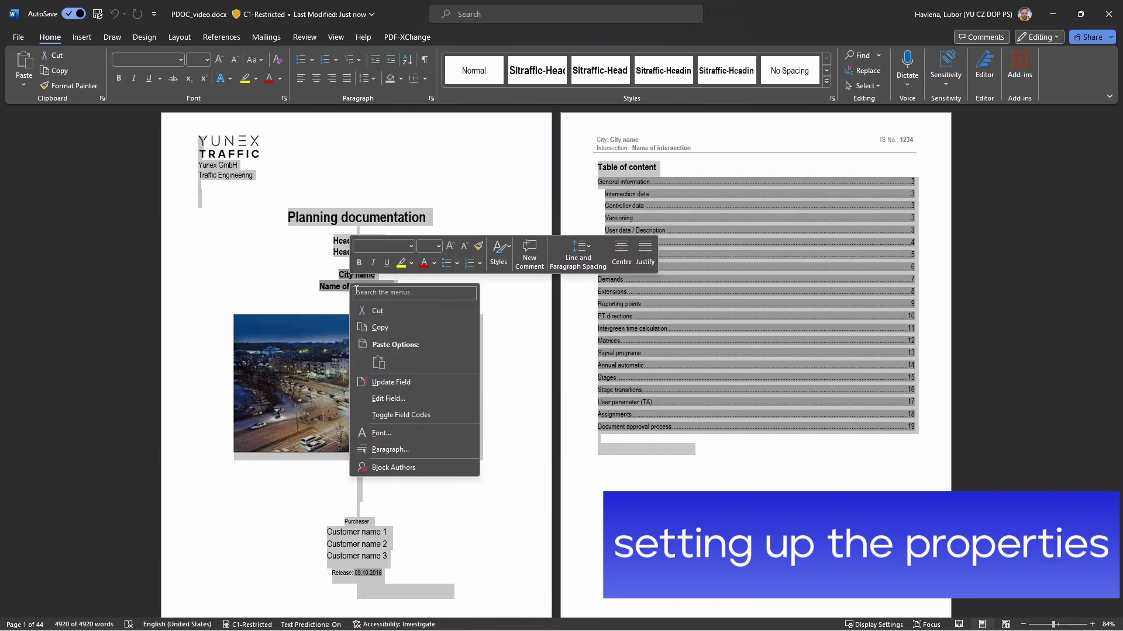
{"action": "left_click", "coordinate": [406, 381]}
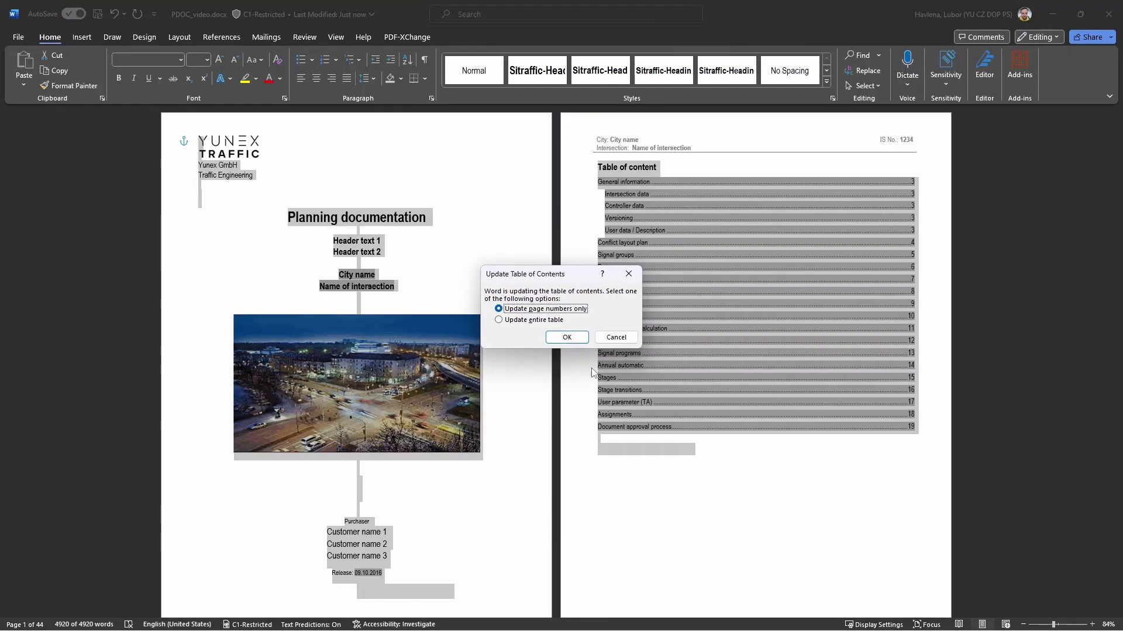
{"action": "left_click", "coordinate": [498, 319]}
{"action": "left_click", "coordinate": [565, 337]}
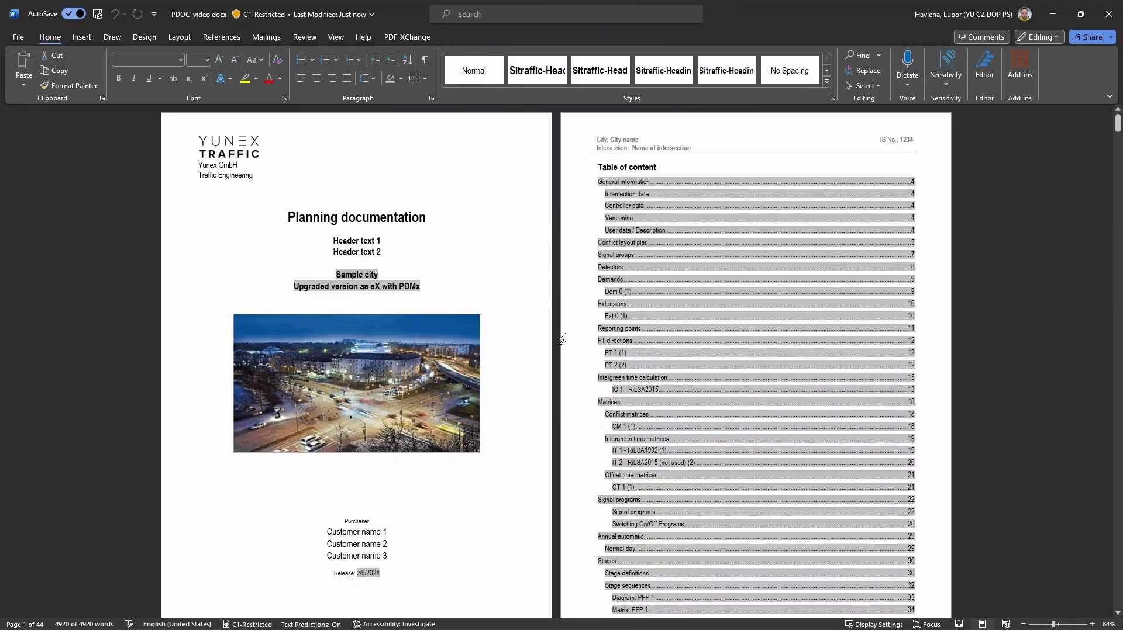
- Refresh all fields again with Ctrl+A and F9, then check the header's city and intersection fields
{"action": "key", "text": "ctrl+a"}
{"action": "key", "text": "F9"}
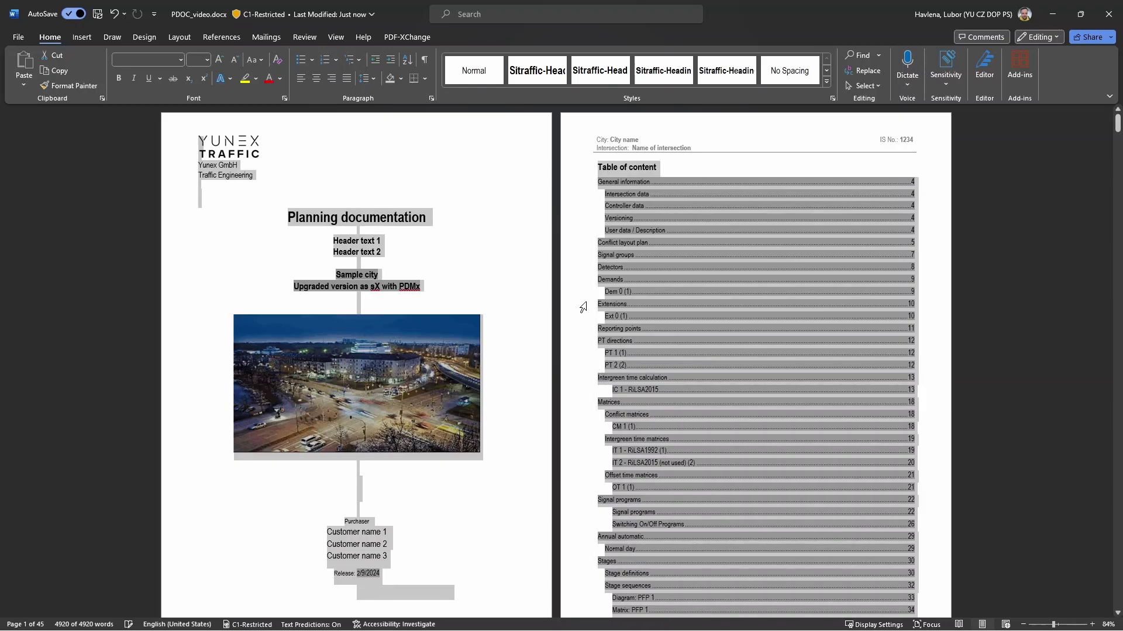
{"action": "left_click", "coordinate": [659, 149]}
{"action": "double_click", "coordinate": [674, 140]}
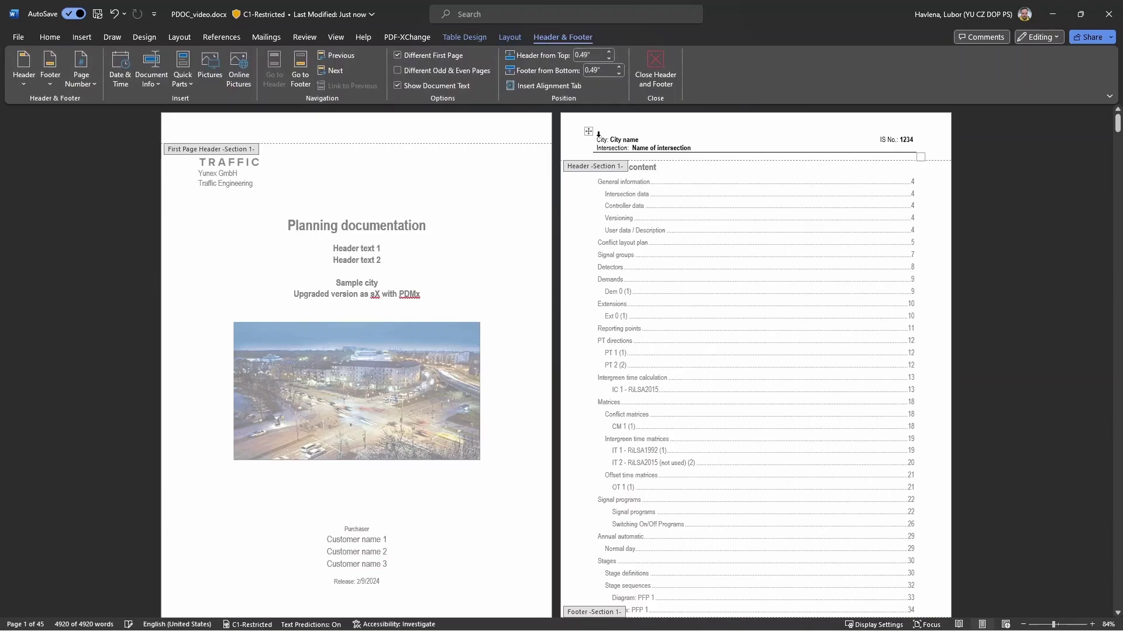
{"action": "left_click_drag", "start_coordinate": [601, 142], "coordinate": [896, 143]}
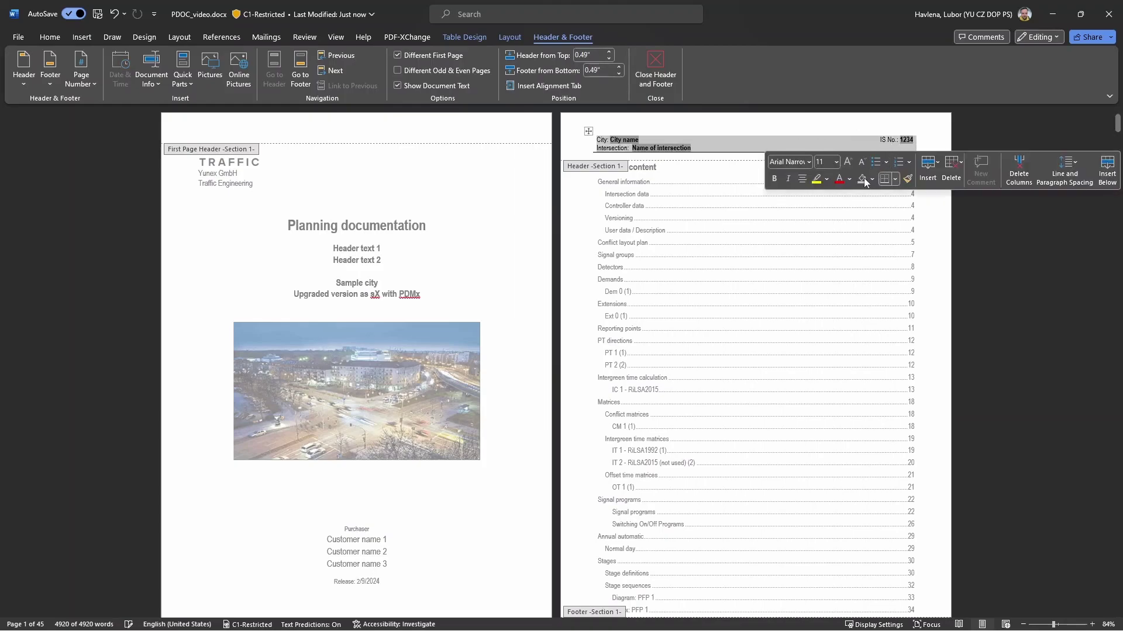
{"action": "left_click", "coordinate": [525, 462]}
{"action": "double_click", "coordinate": [525, 462]}
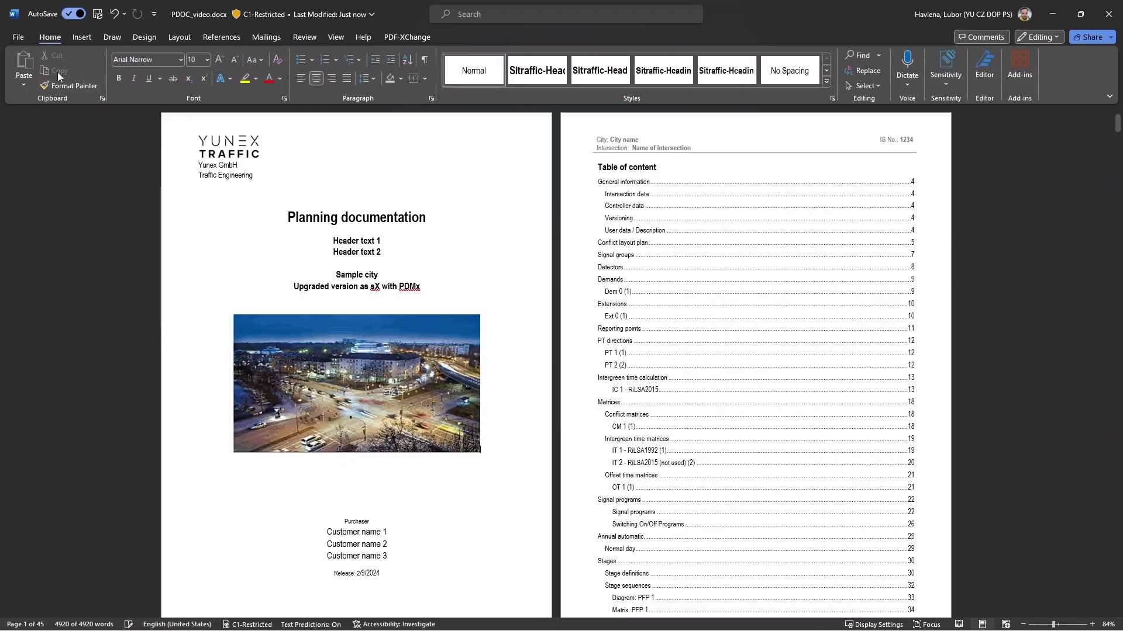
- Preview the document in File > Print to confirm the updated headers, then return to editing
{"action": "left_click", "coordinate": [19, 38]}
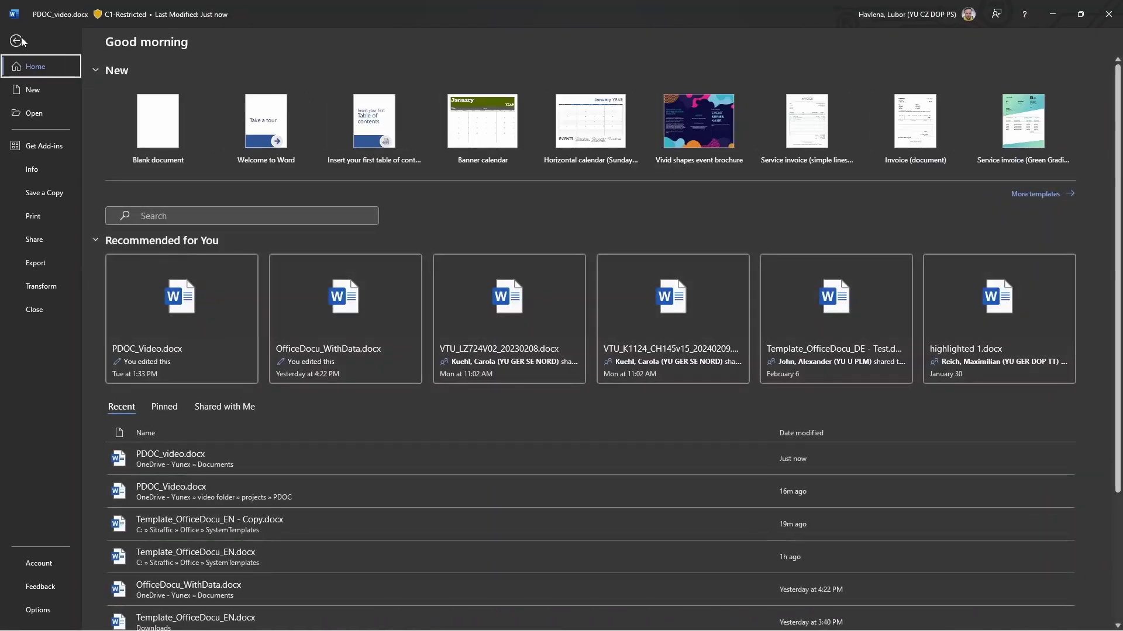
{"action": "left_click", "coordinate": [45, 216]}
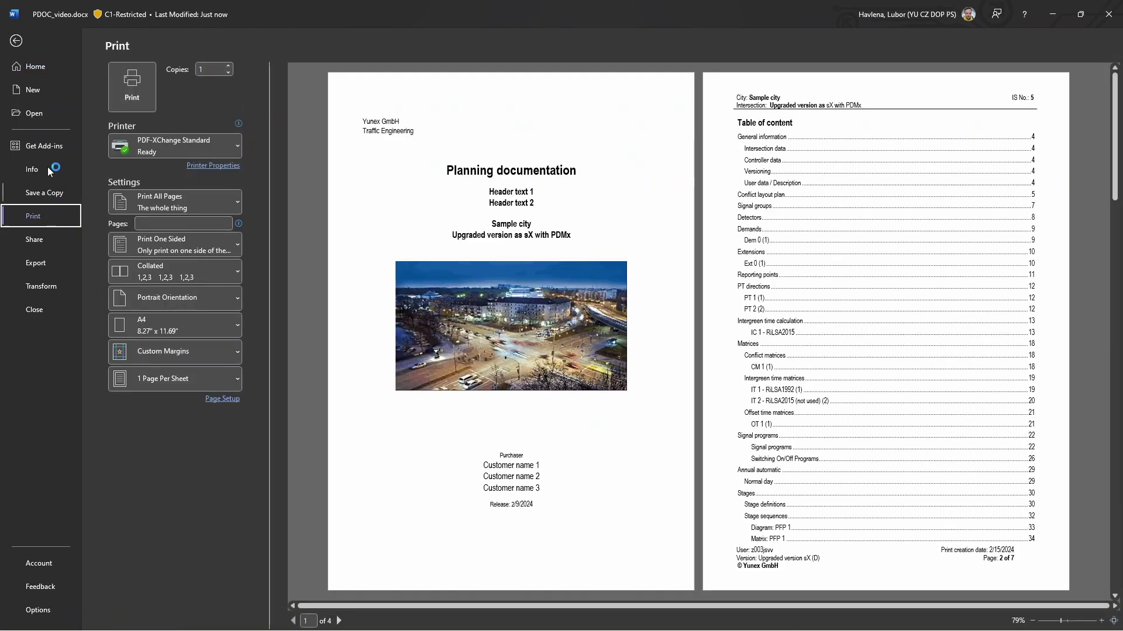
{"action": "left_click", "coordinate": [17, 41]}
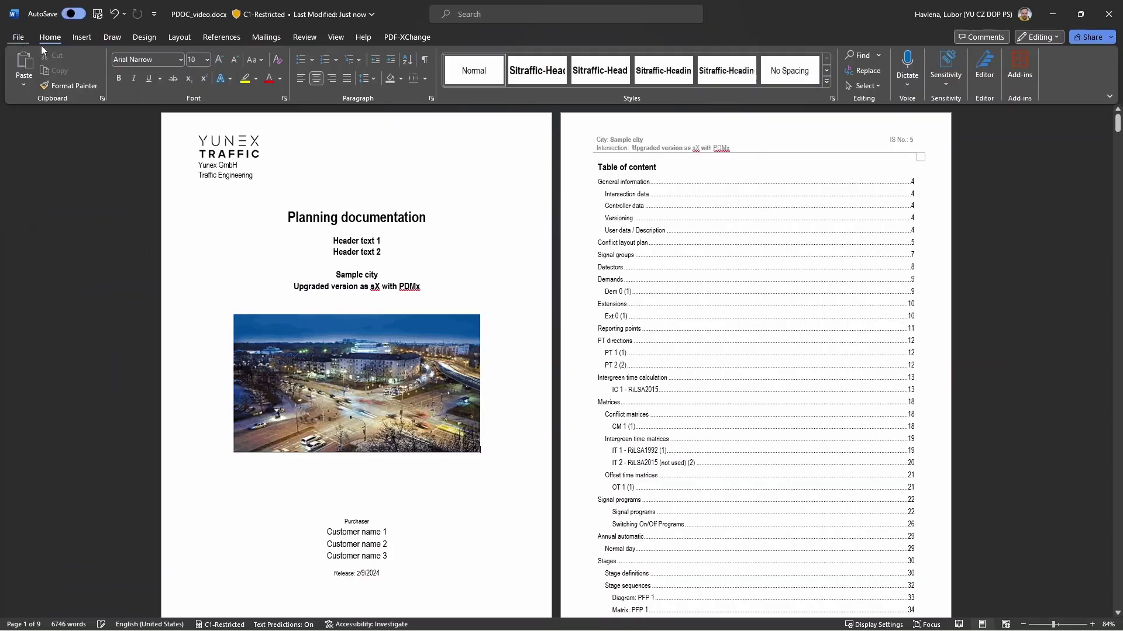
- Check the header fields, then page down to the Assignments and Document approval process pages
{"action": "double_click", "coordinate": [612, 143]}
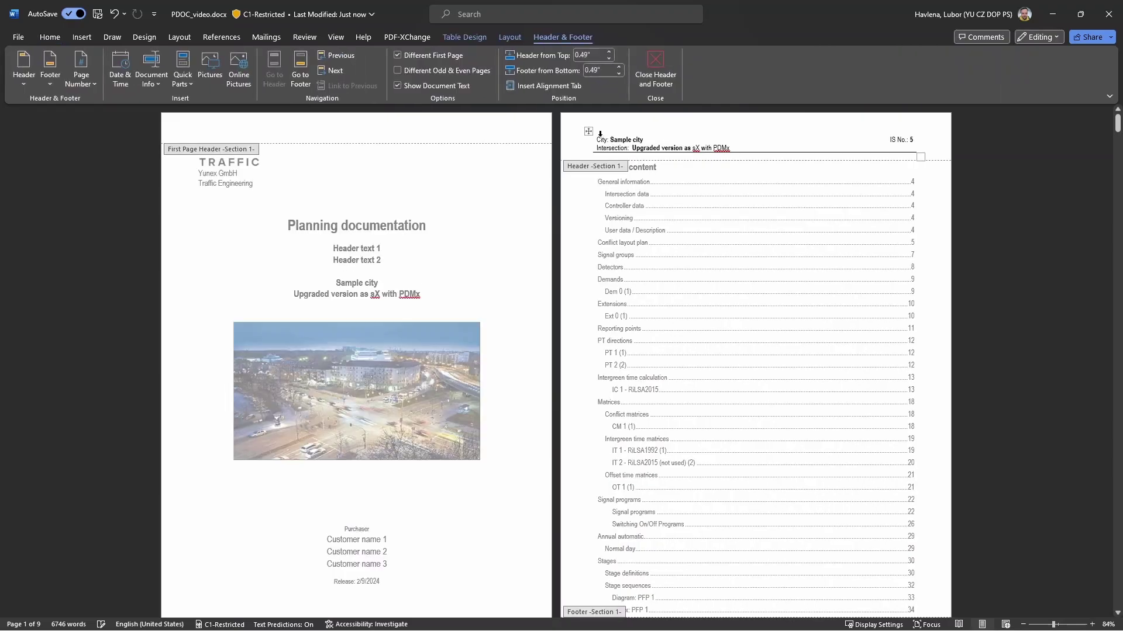
{"action": "double_click", "coordinate": [520, 380]}
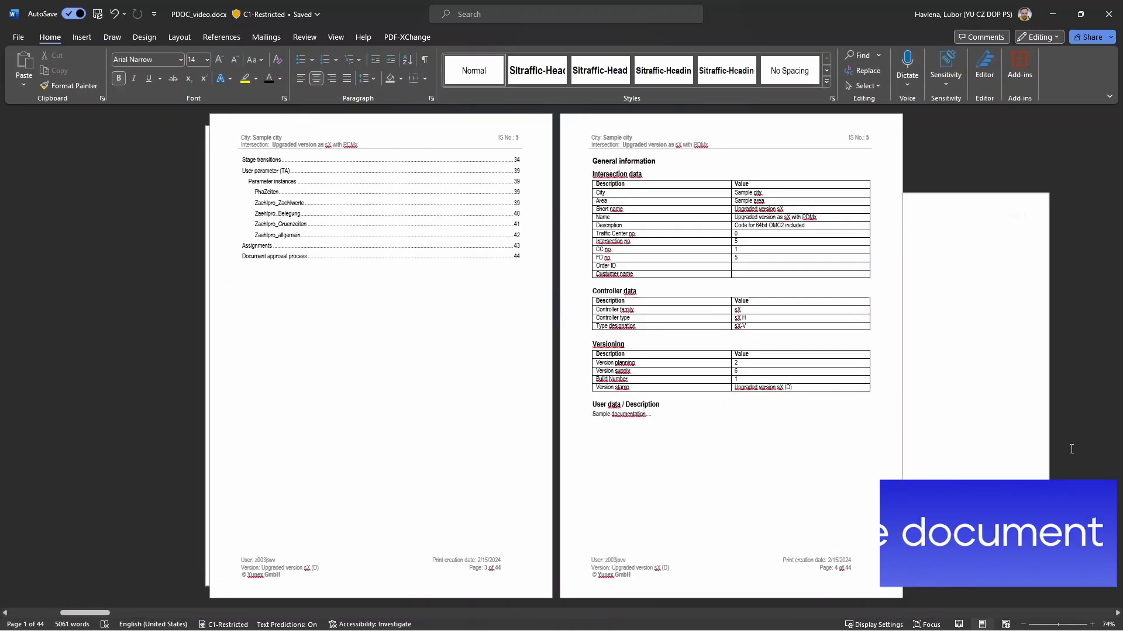
{"action": "scroll", "coordinate": [1072, 450], "scroll_direction": "down", "scroll_amount": 4}
{"action": "scroll", "coordinate": [1071, 449], "scroll_direction": "down", "scroll_amount": 4}
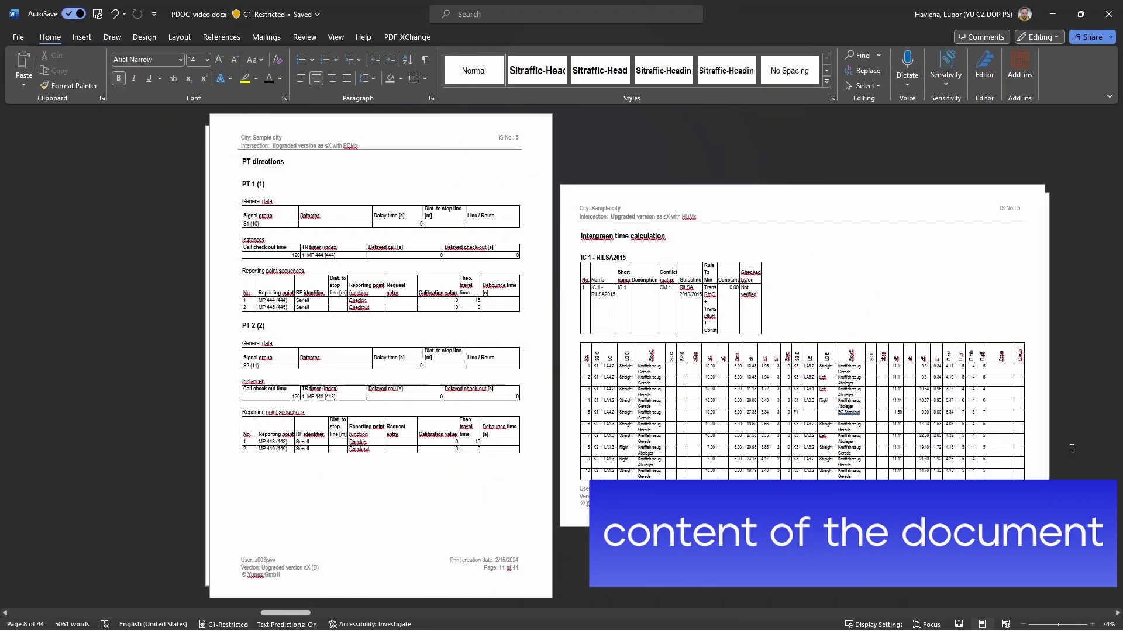
{"action": "scroll", "coordinate": [1071, 449], "scroll_direction": "down", "scroll_amount": 4}
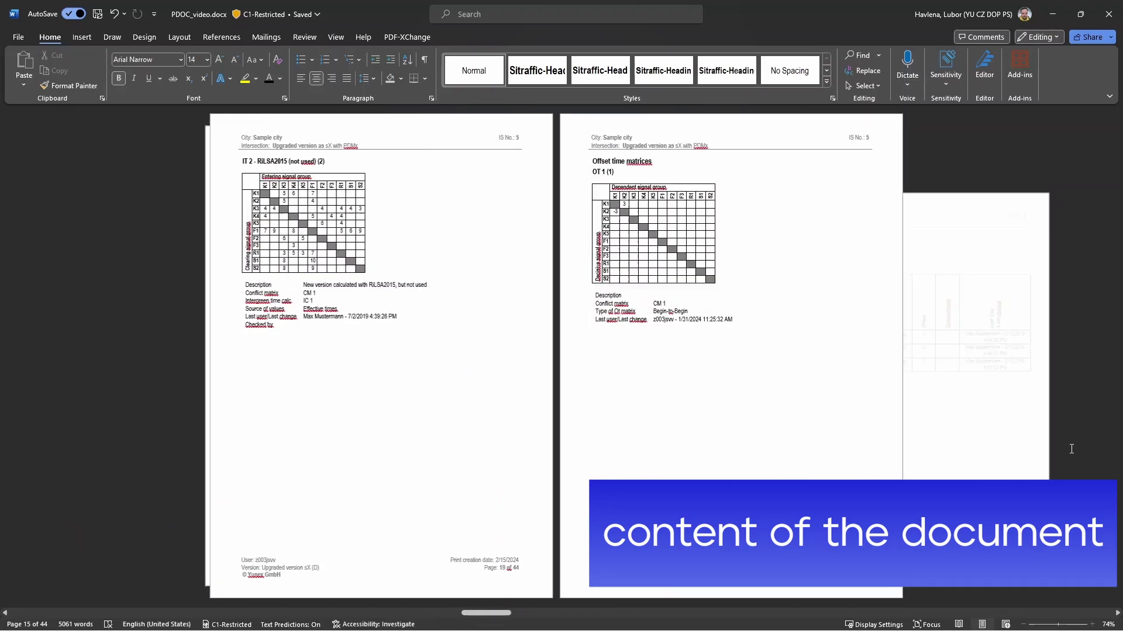
{"action": "scroll", "coordinate": [1072, 449], "scroll_direction": "down", "scroll_amount": 4}
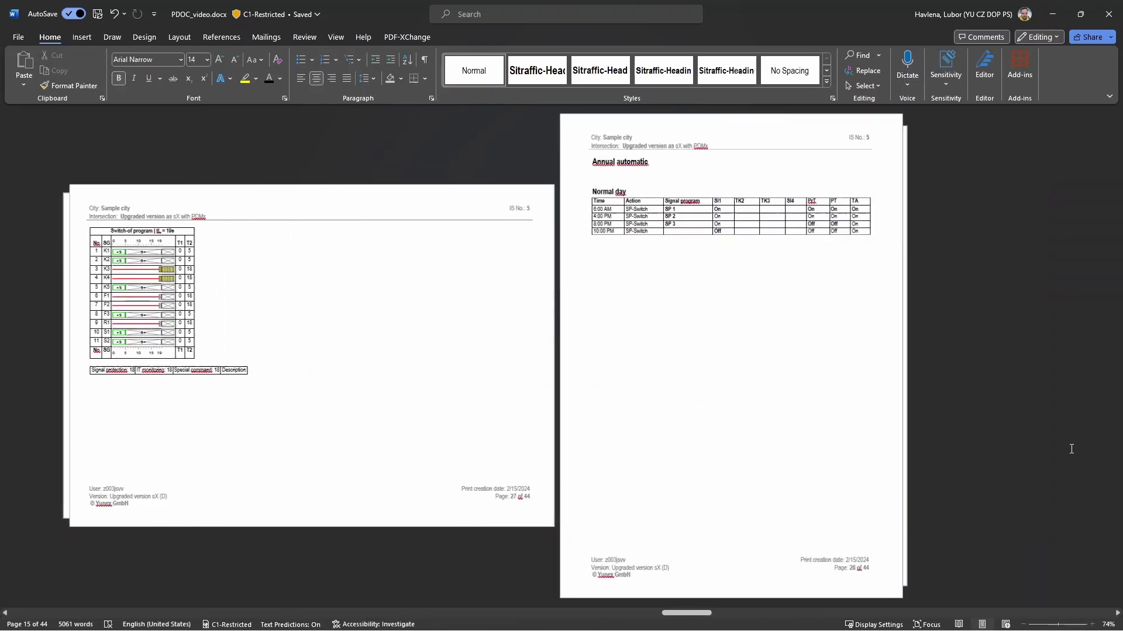
{"action": "scroll", "coordinate": [1071, 449], "scroll_direction": "down", "scroll_amount": 4}
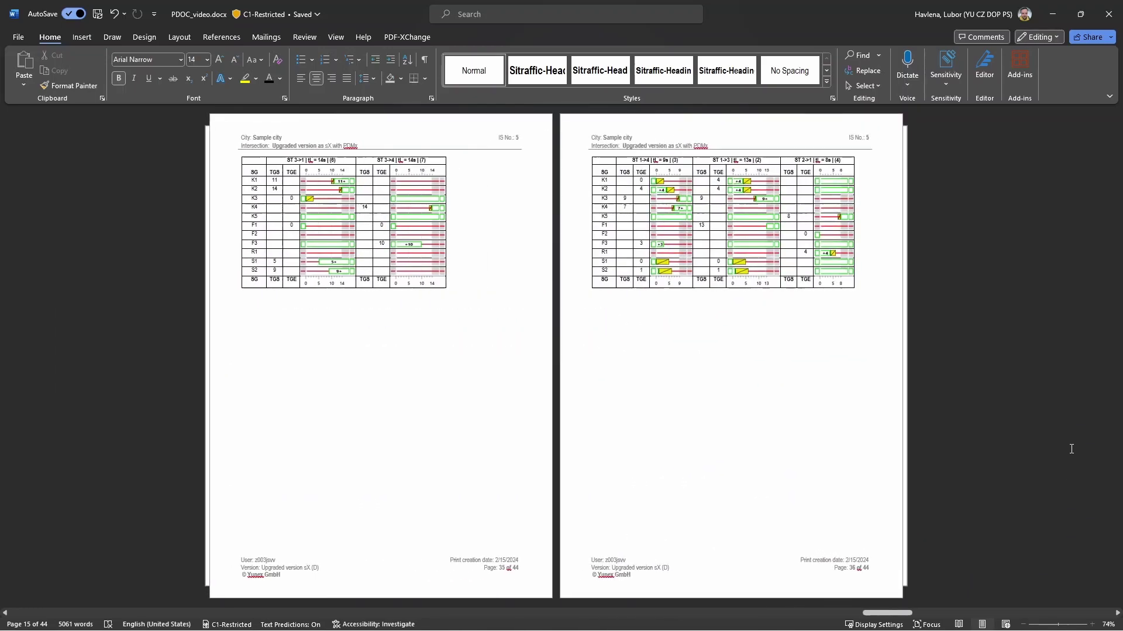
{"action": "scroll", "coordinate": [1072, 449], "scroll_direction": "down", "scroll_amount": 2}
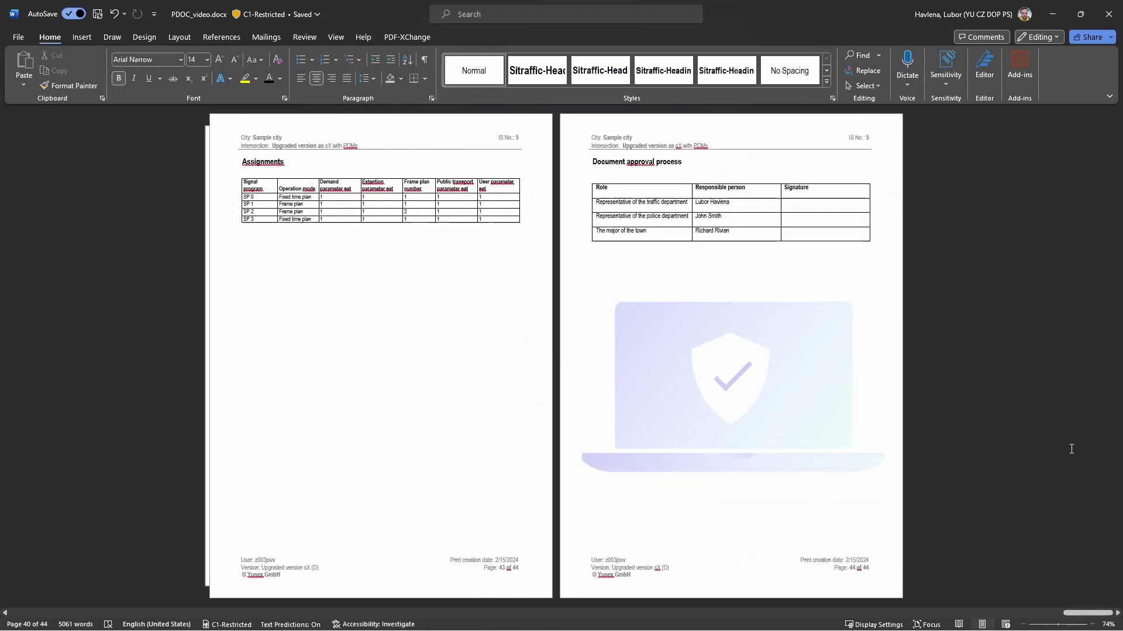